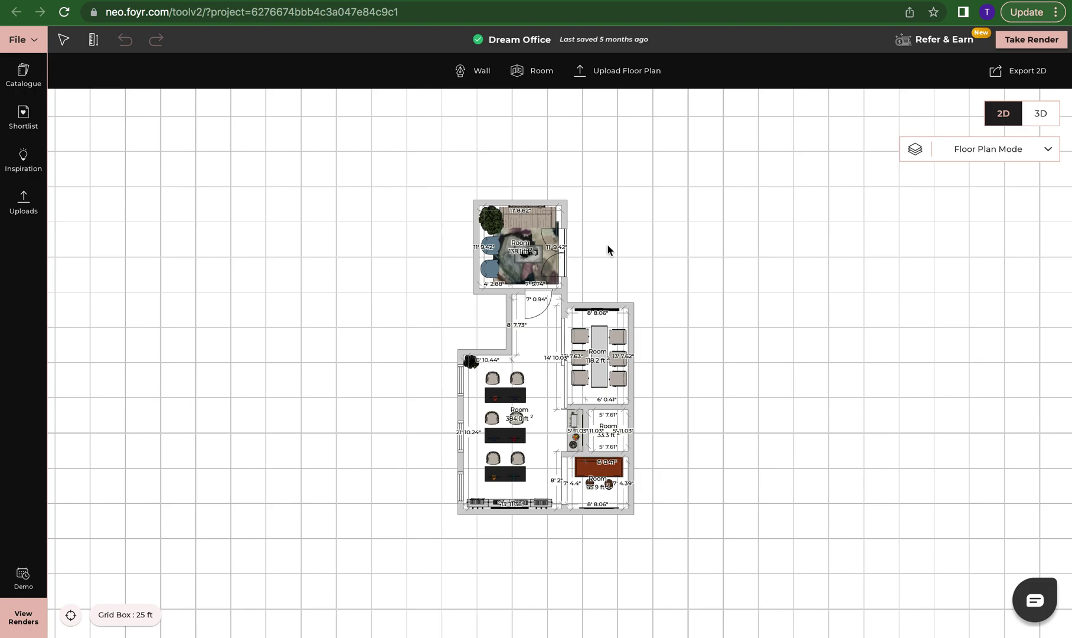
Step: Switch the project to 3D and create a new walkthrough with High Density camera placement
left_click(1055, 121)
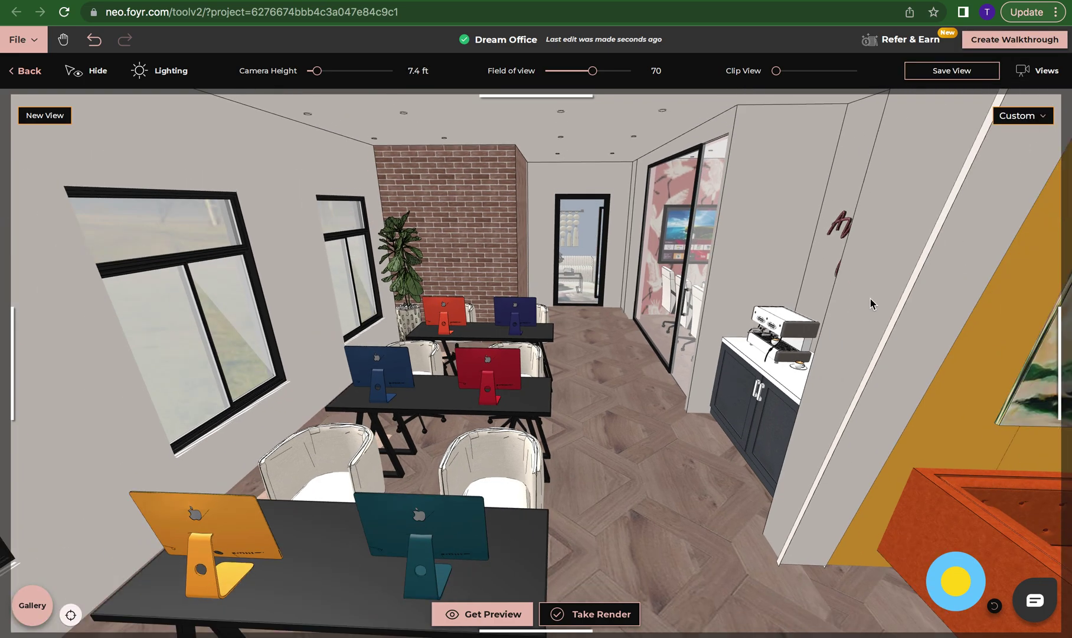
left_click(987, 42)
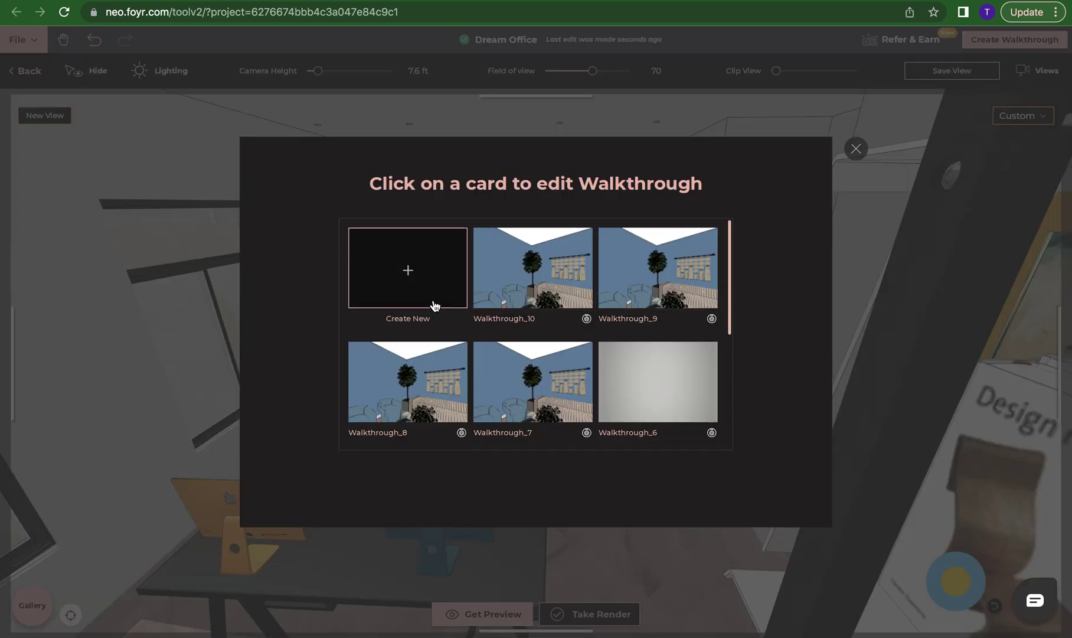
left_click(412, 278)
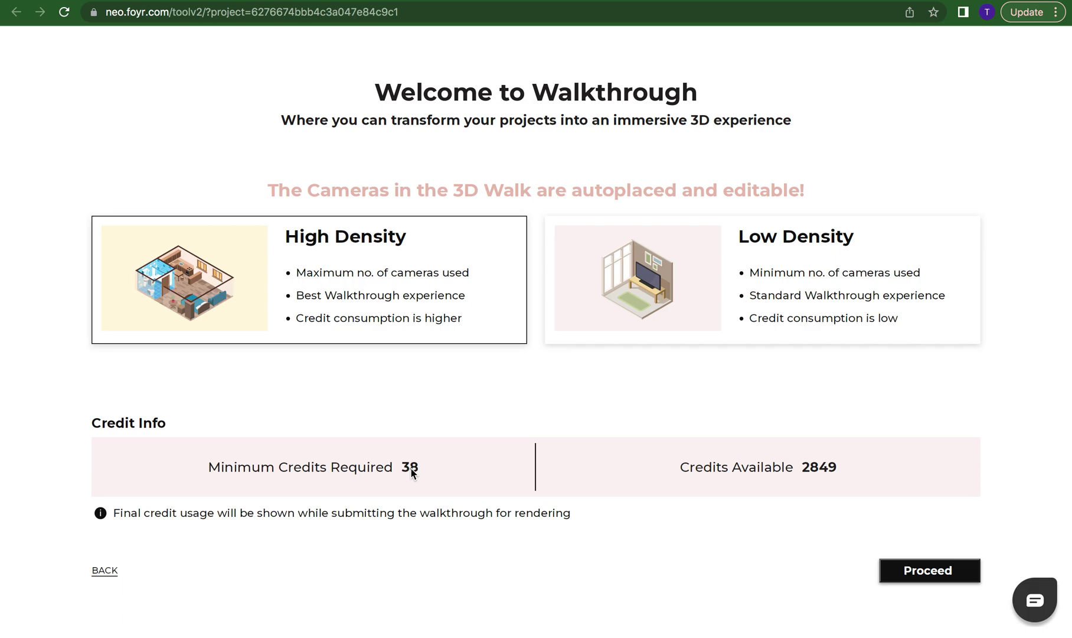
left_click(937, 572)
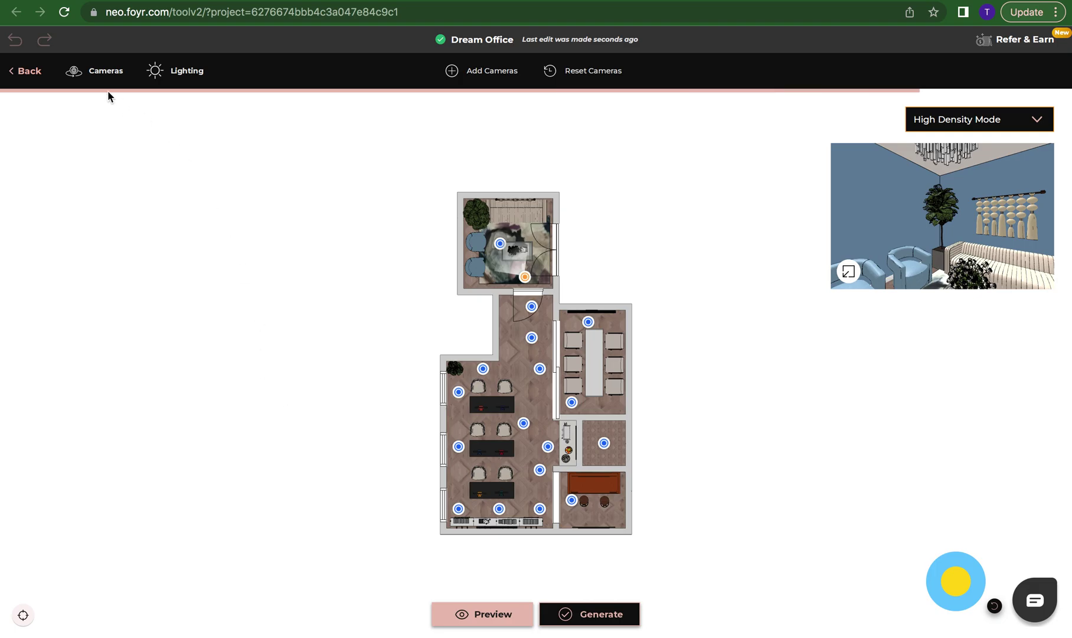
Step: Review the Day, Evening and Night lighting presets and environments, leaving the walkthrough on Day lighting
left_click(157, 73)
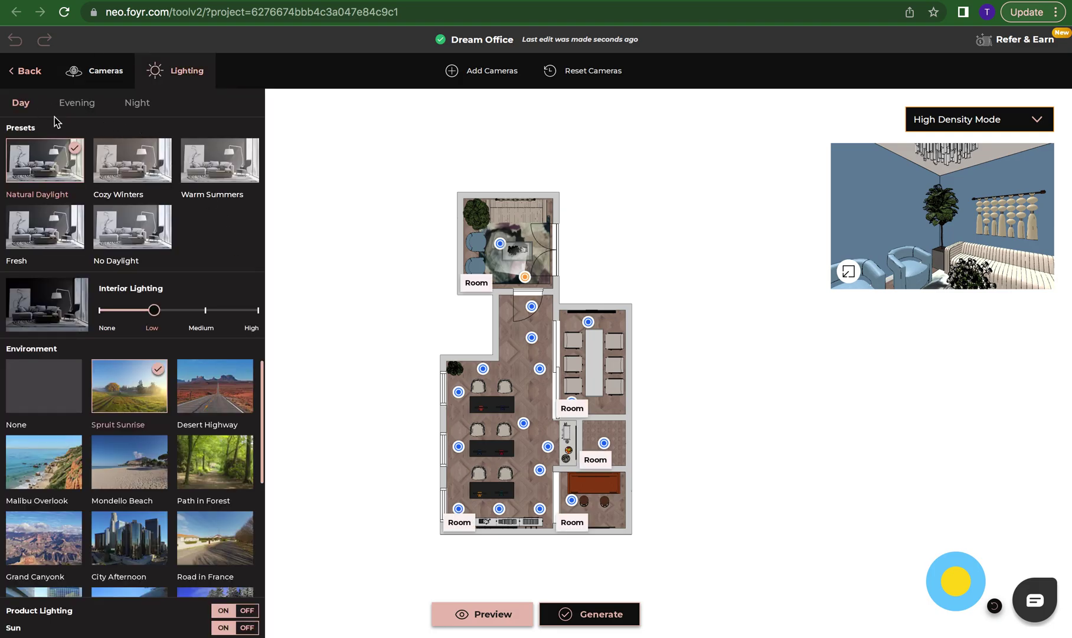
left_click(77, 104)
left_click(143, 105)
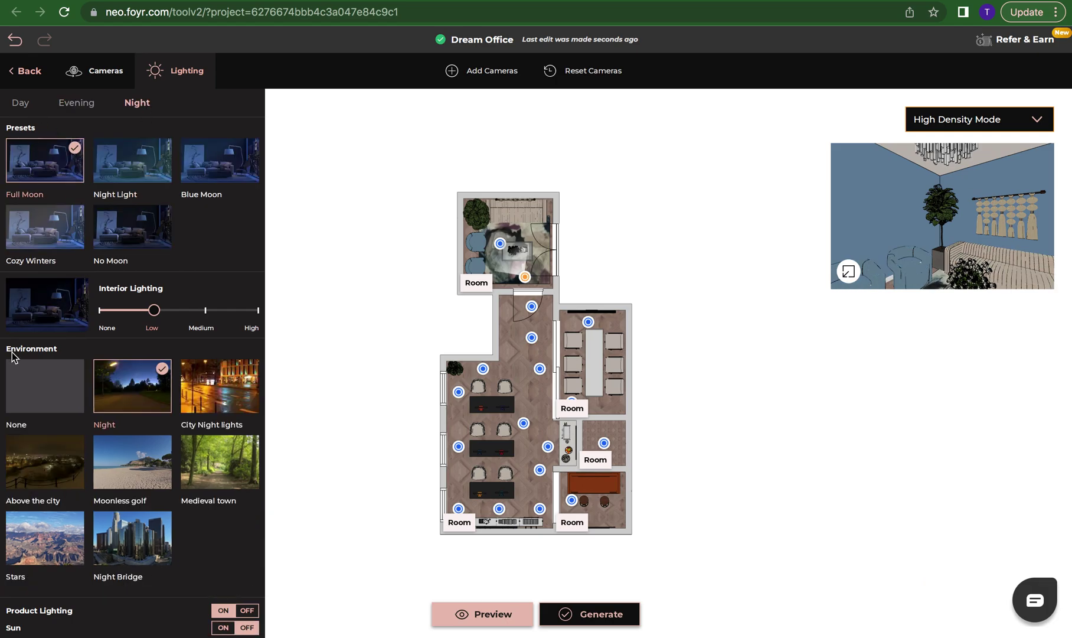
left_click(25, 104)
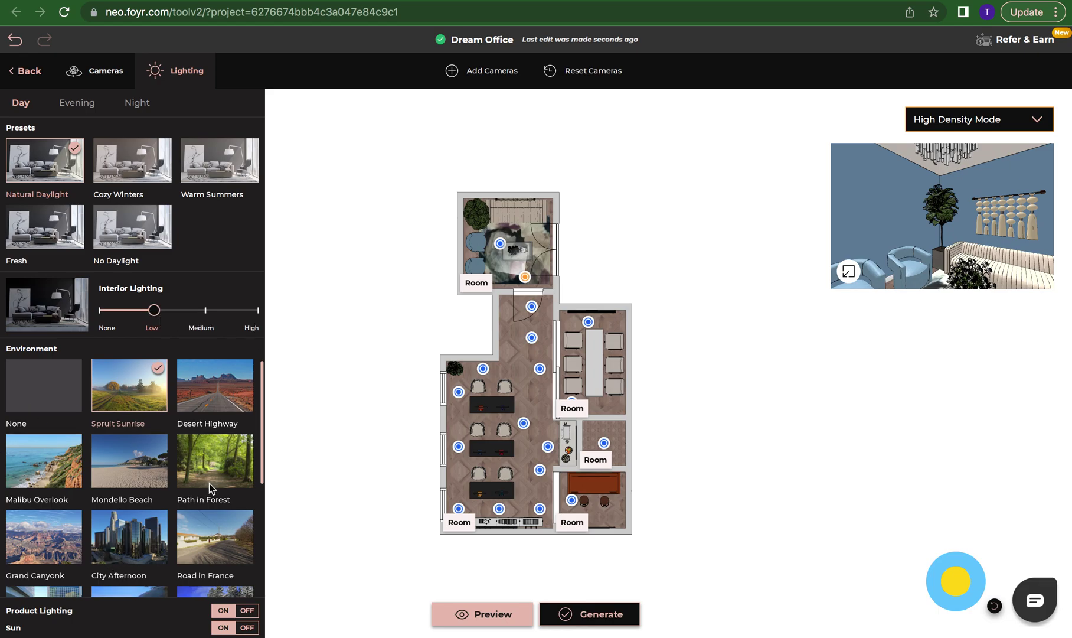
scroll(210, 488, "down", 3)
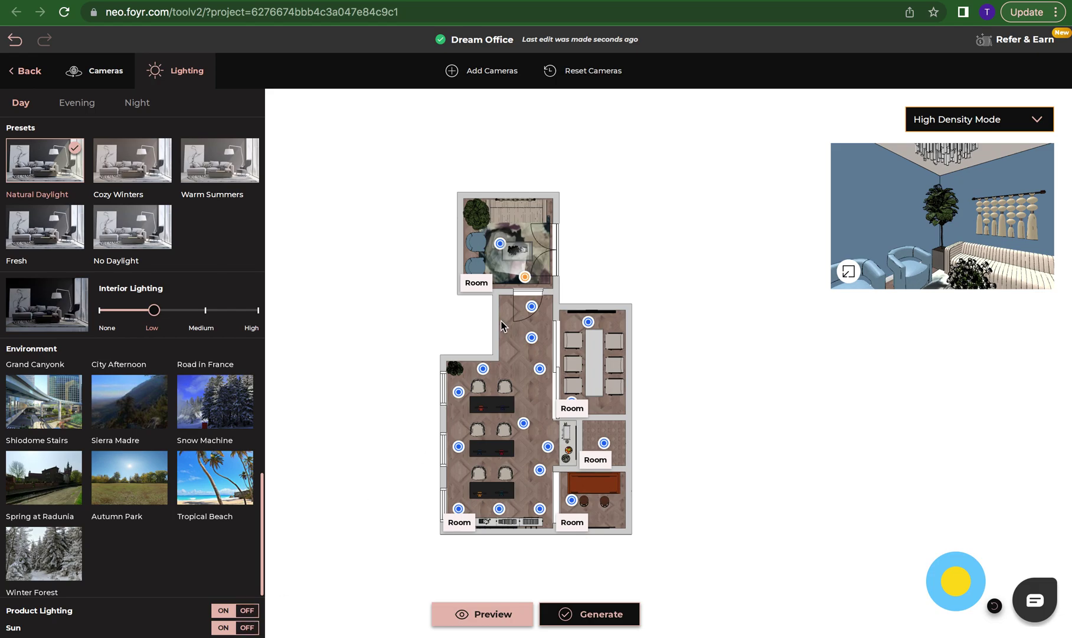
left_click(402, 322)
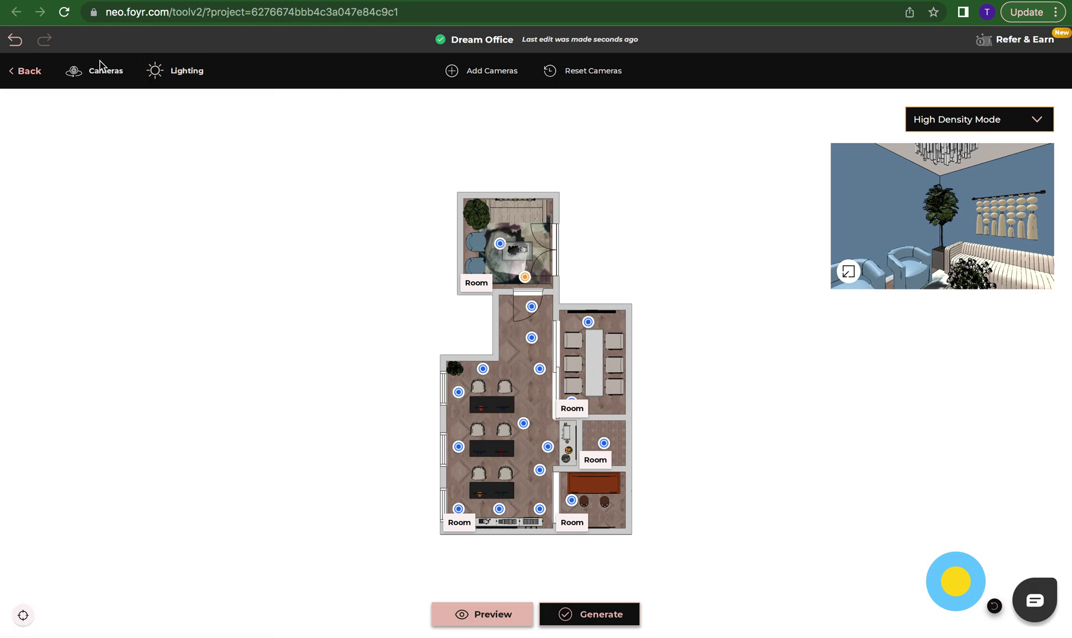
Step: Look through the walkthrough's cameras by room and preview the blue lounge's door view and both yellow-walled room views
left_click(101, 83)
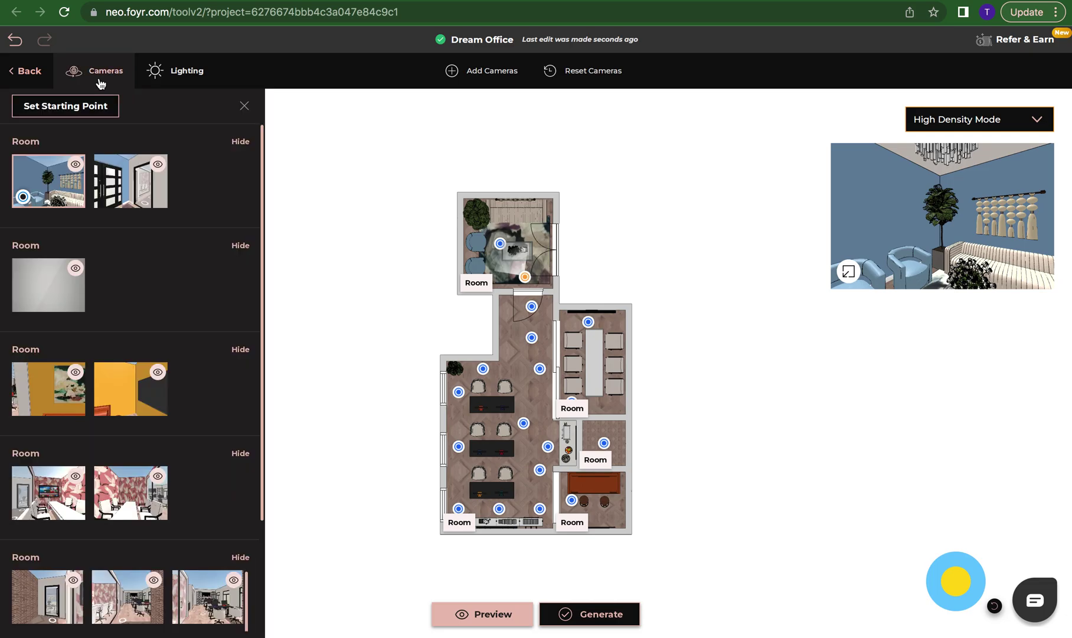
scroll(91, 460, "down", 3)
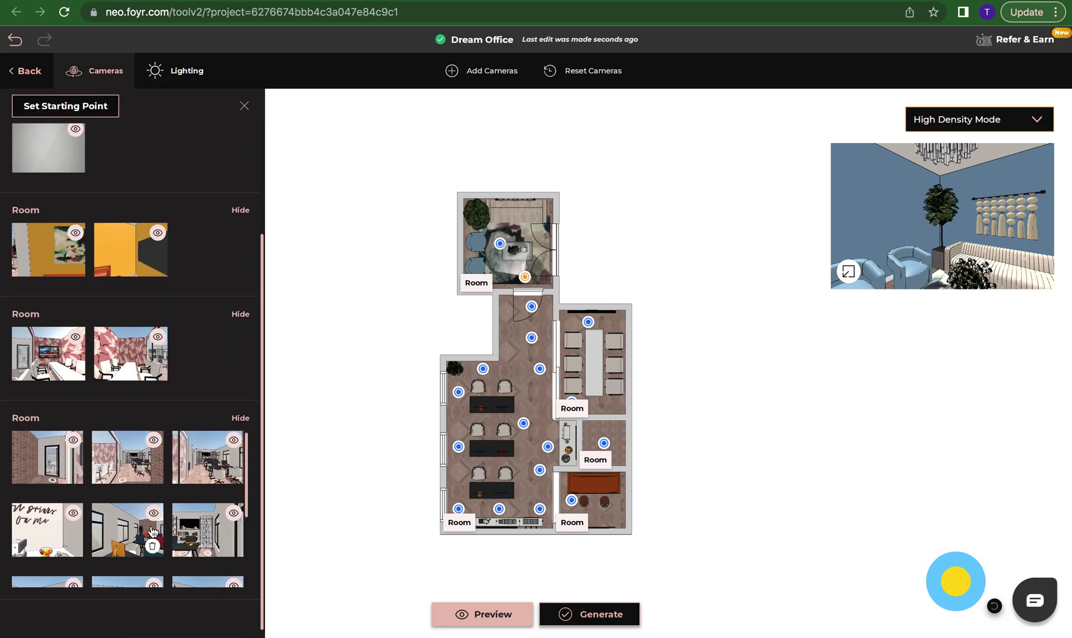
scroll(136, 444, "up", 3)
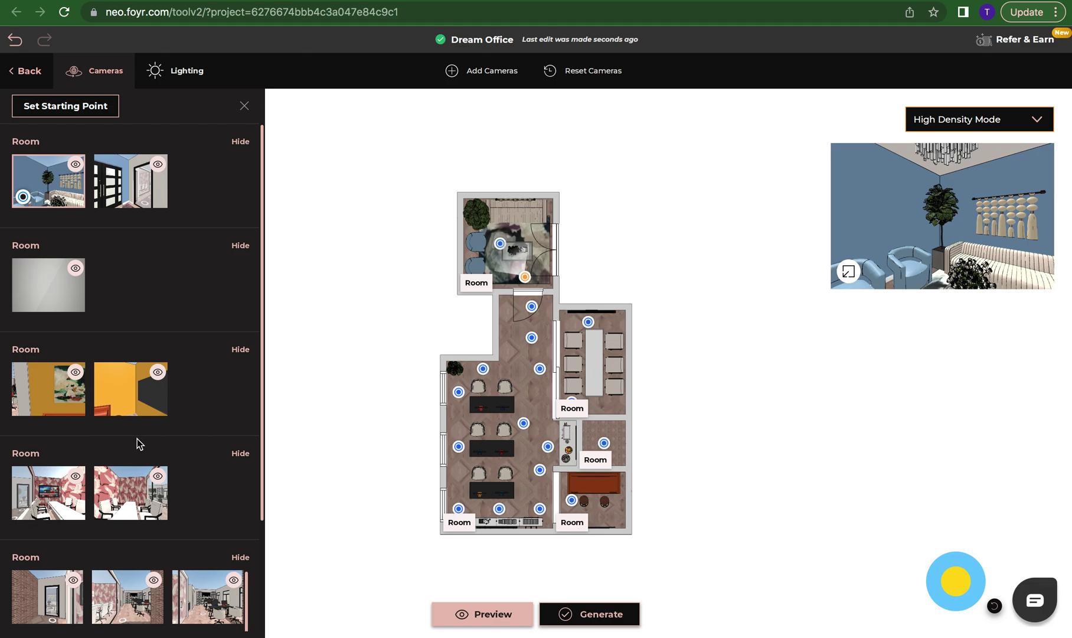
left_click(145, 192)
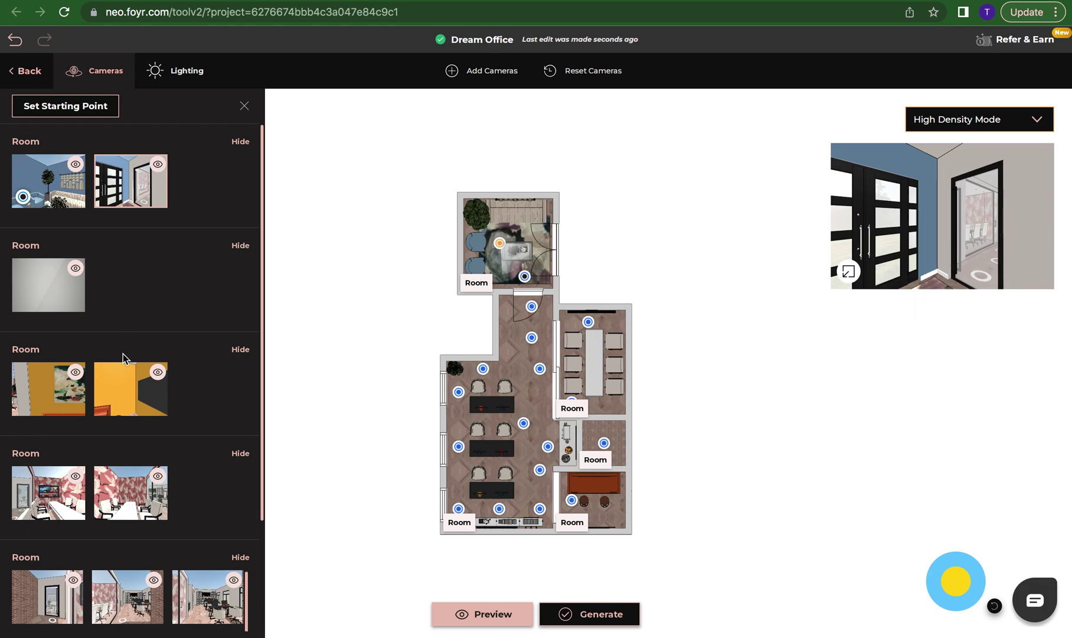
left_click(150, 388)
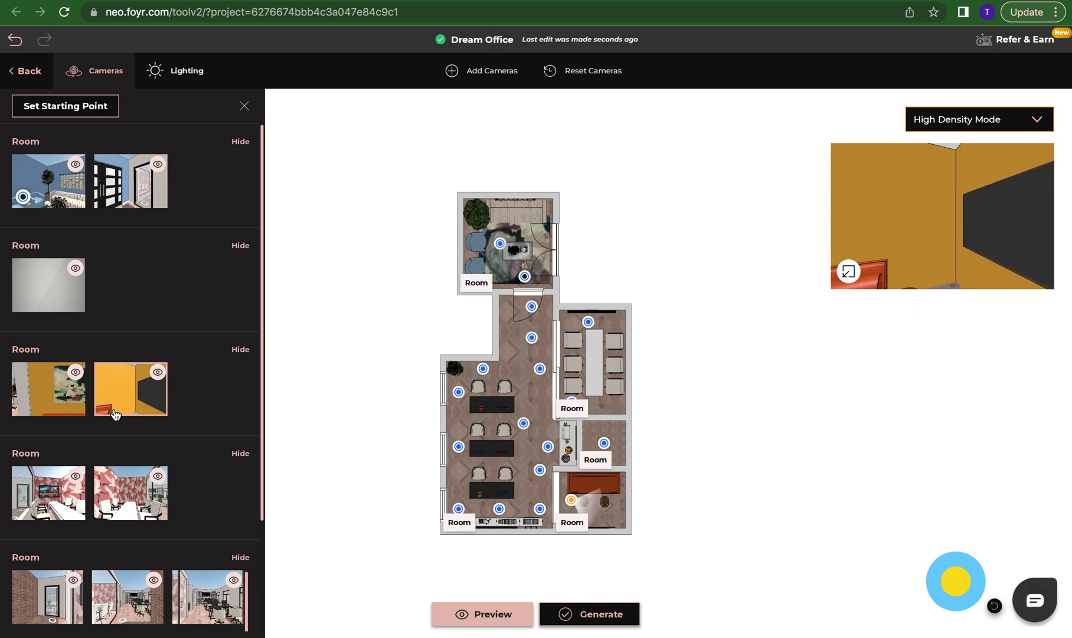
left_click(33, 405)
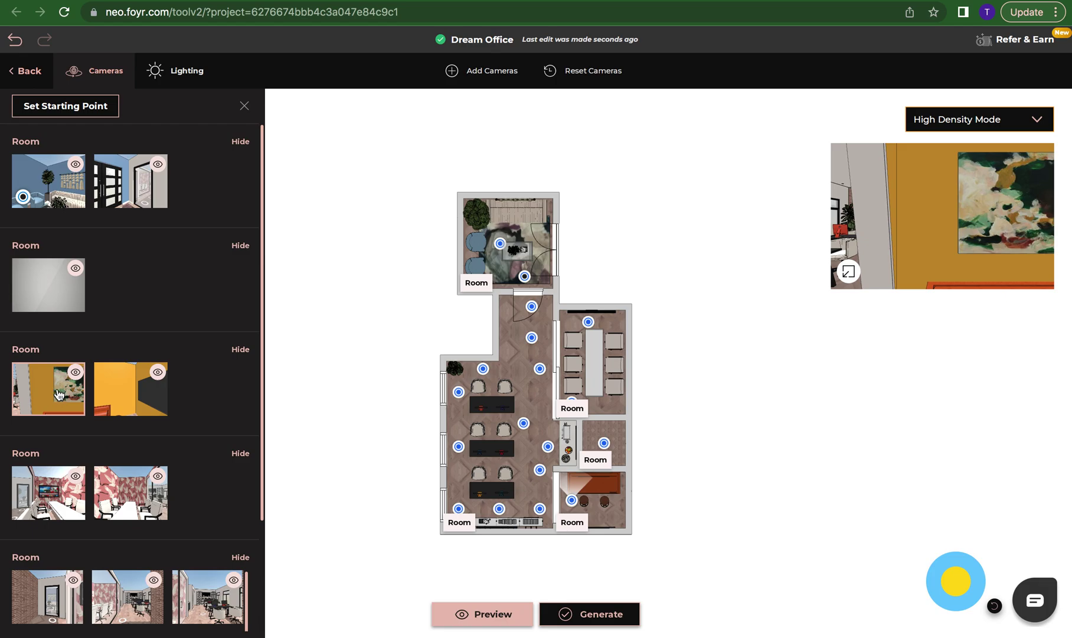
mouse_move(71, 381)
Step: Try to delete and individually hide the only camera of the small grey room
left_click(39, 301)
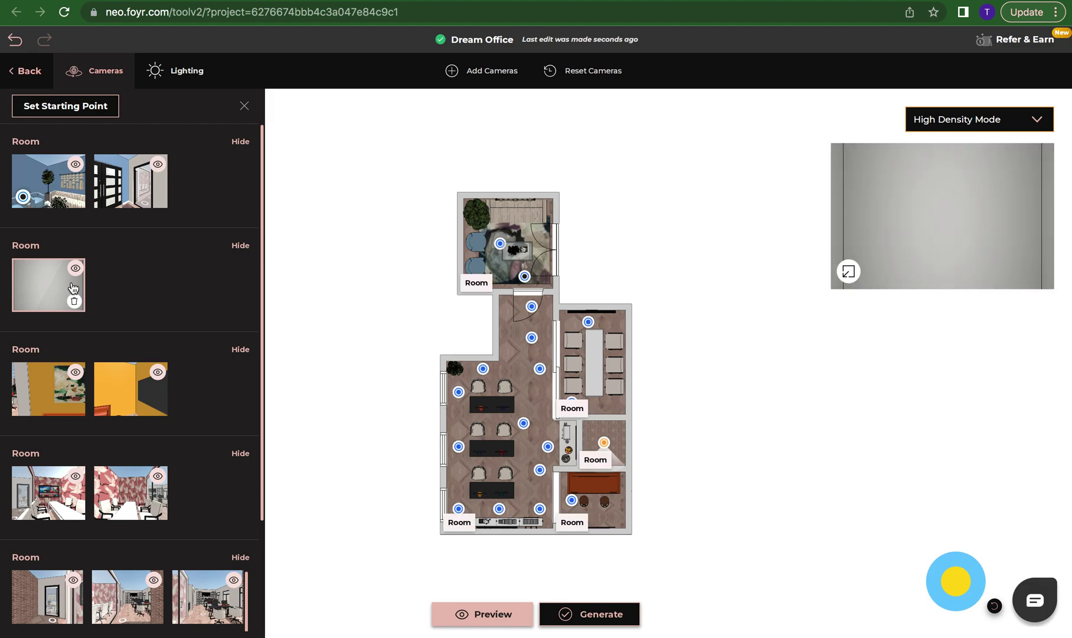
left_click(74, 301)
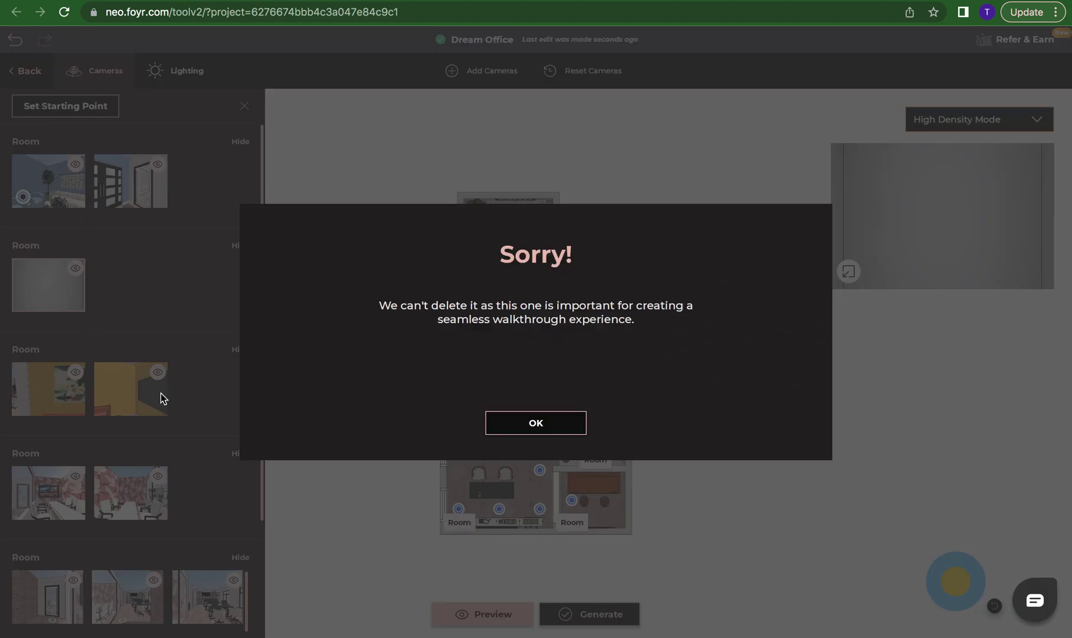
left_click(566, 430)
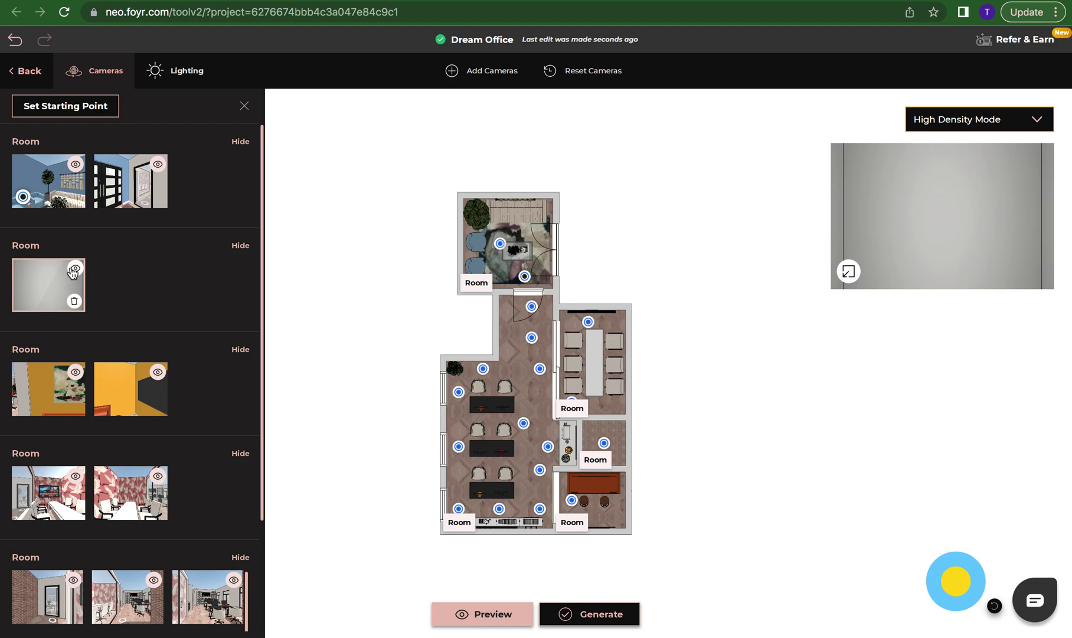
left_click(76, 269)
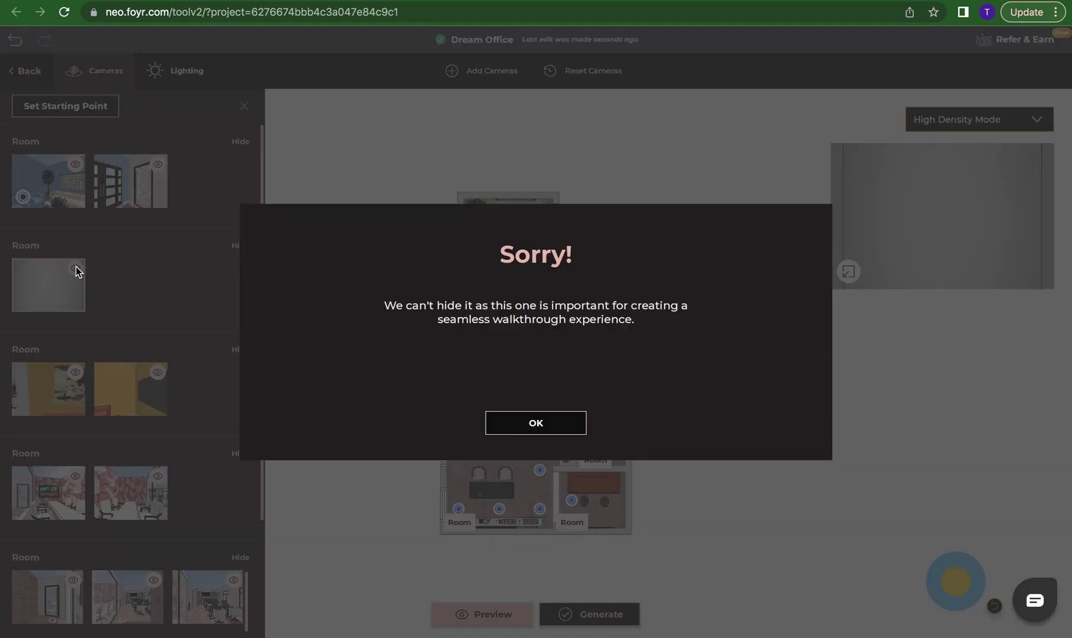
left_click(529, 430)
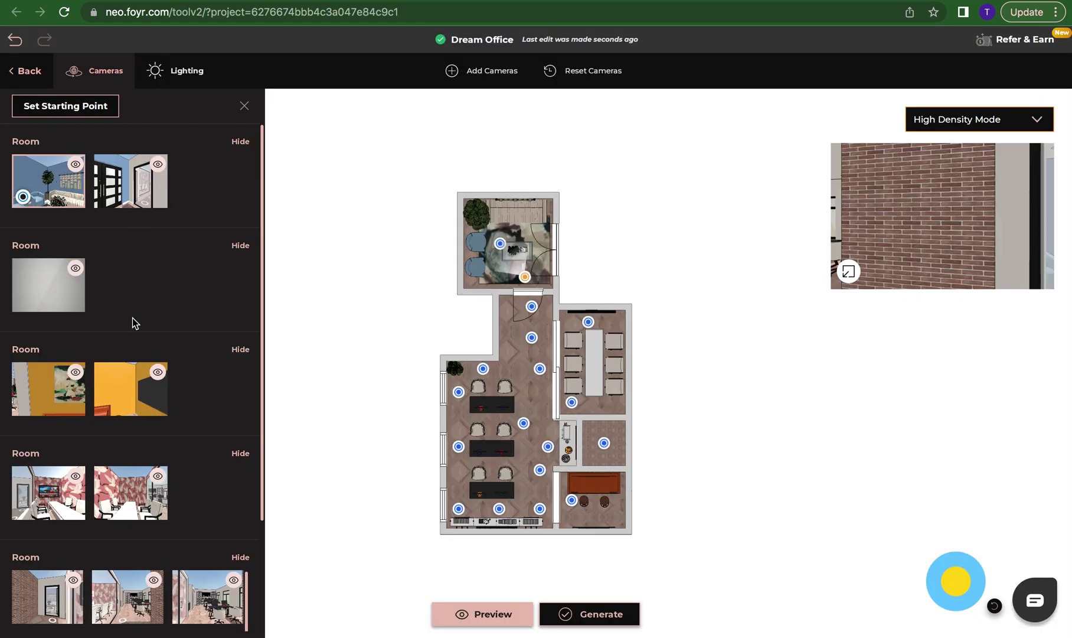
Step: Set the blue lounge camera facing the plant and sofa as the walkthrough's starting point
left_click(70, 112)
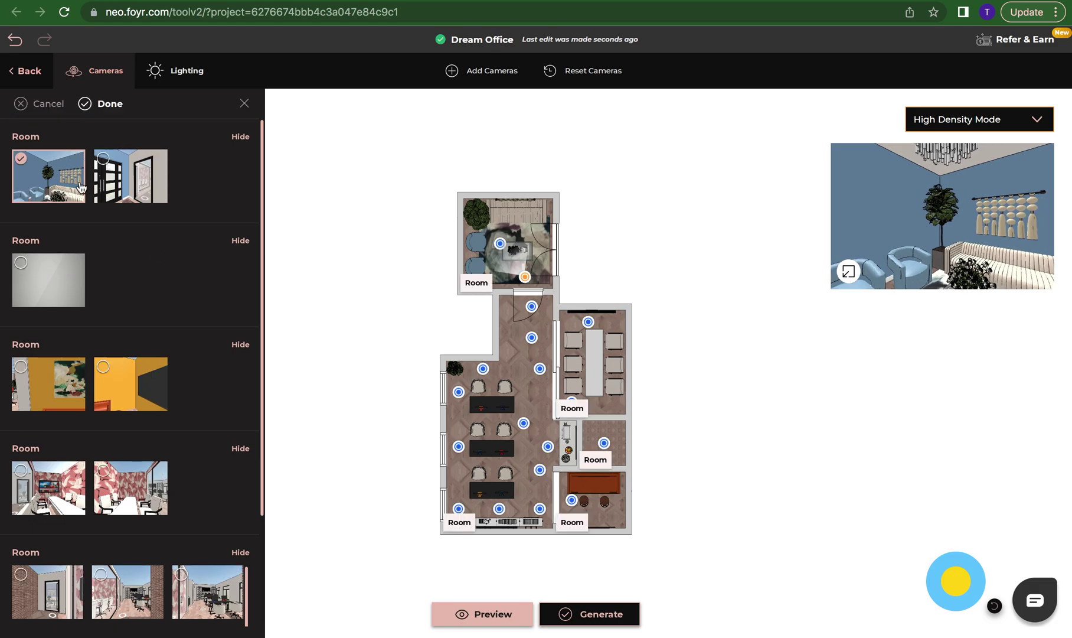
left_click(106, 105)
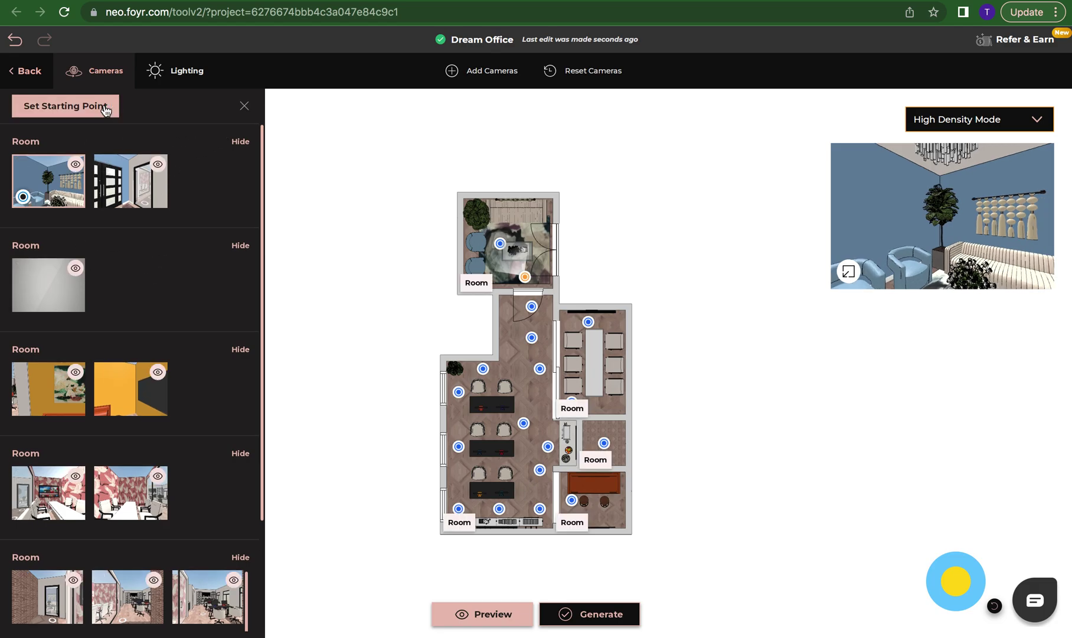
Step: Hide the small grey room from the walkthrough using its room-level visibility option
left_click(76, 268)
left_click(530, 427)
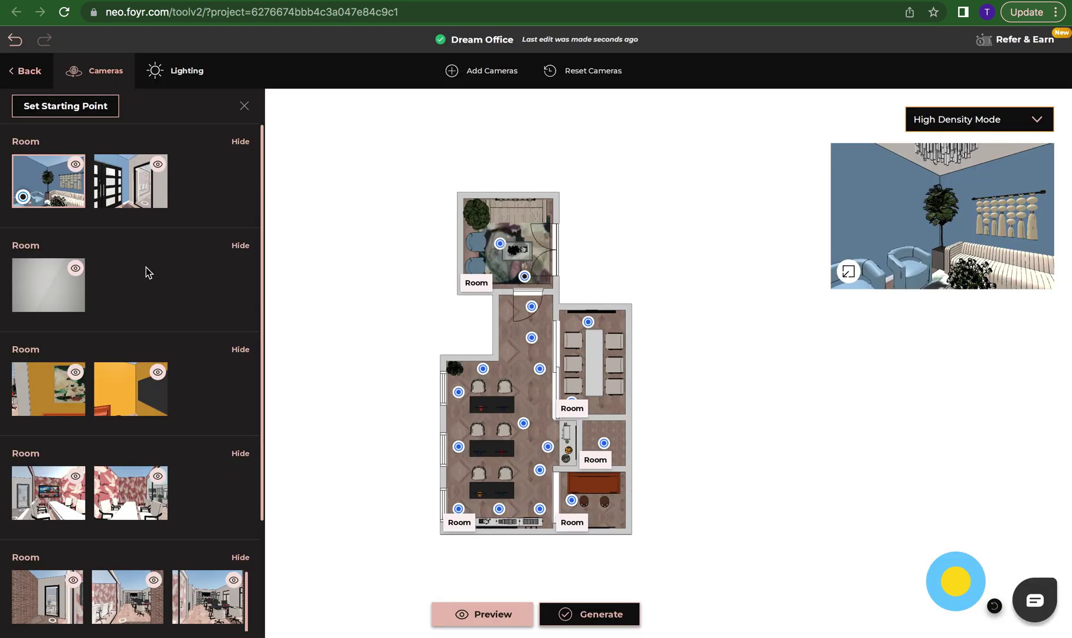
left_click(240, 245)
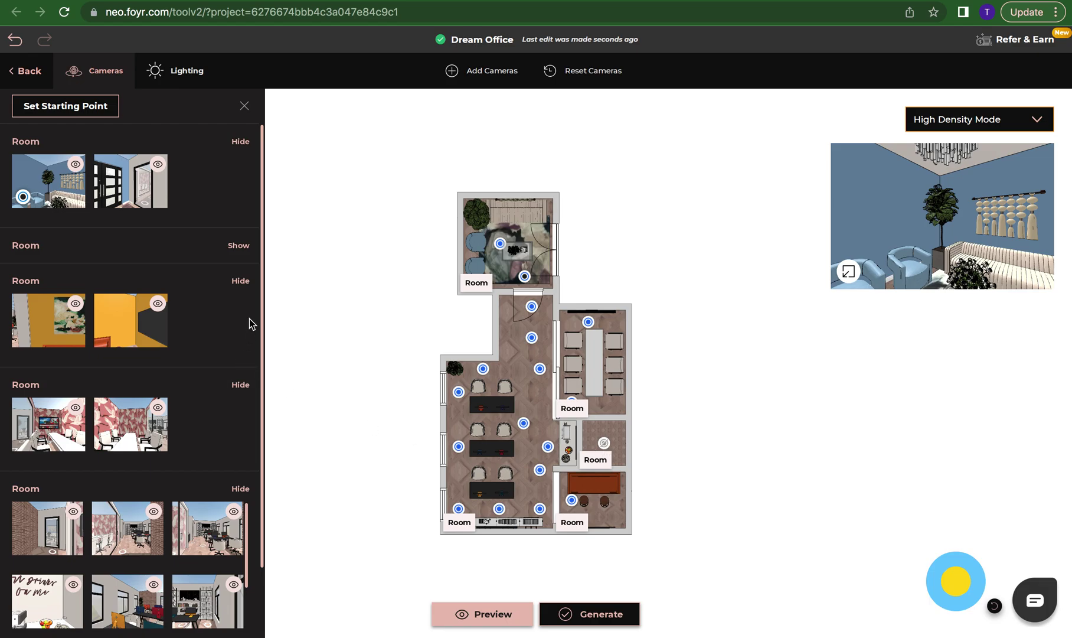
Step: Hide all cameras of the yellow-walled room and show them again
left_click(241, 284)
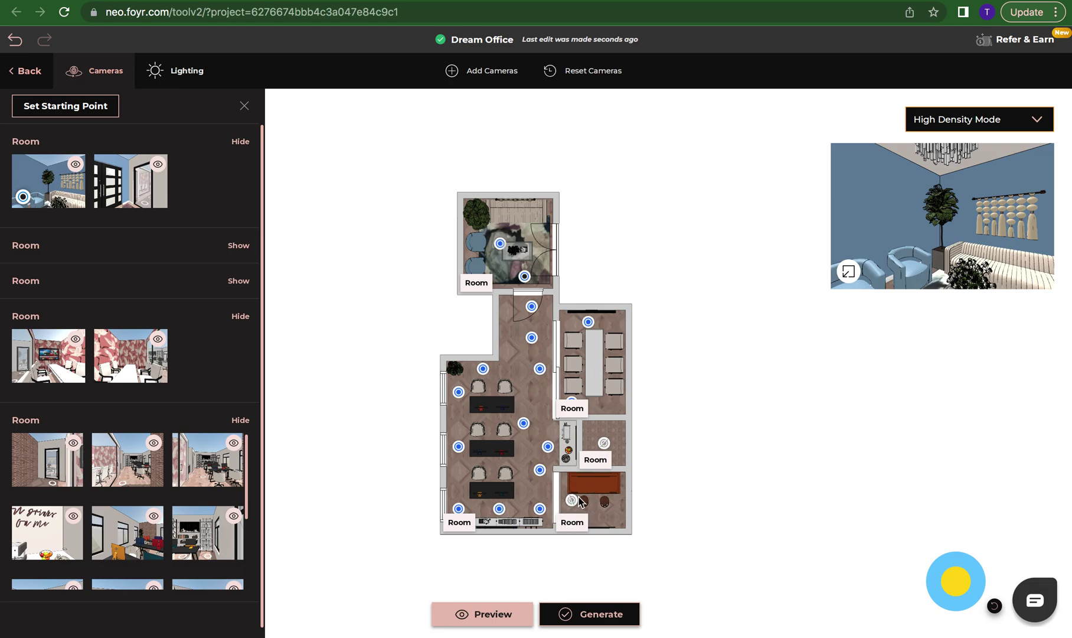
left_click(239, 280)
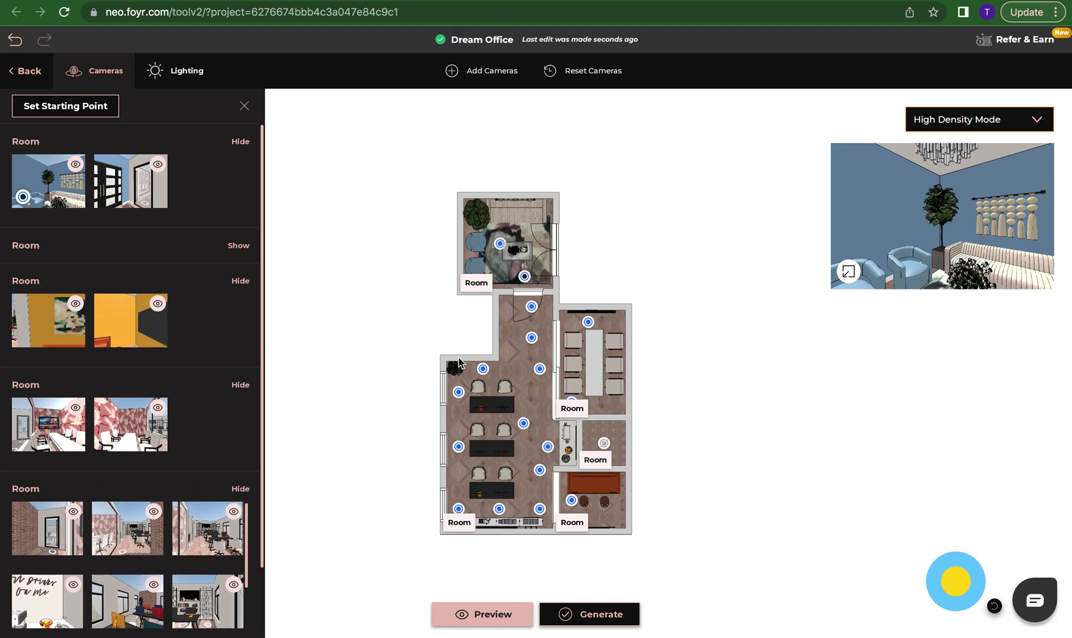
Step: Set the main office camera beside the front desk row, facing the windows, as the walkthrough's starting point
left_click_drag(458, 360, 437, 361)
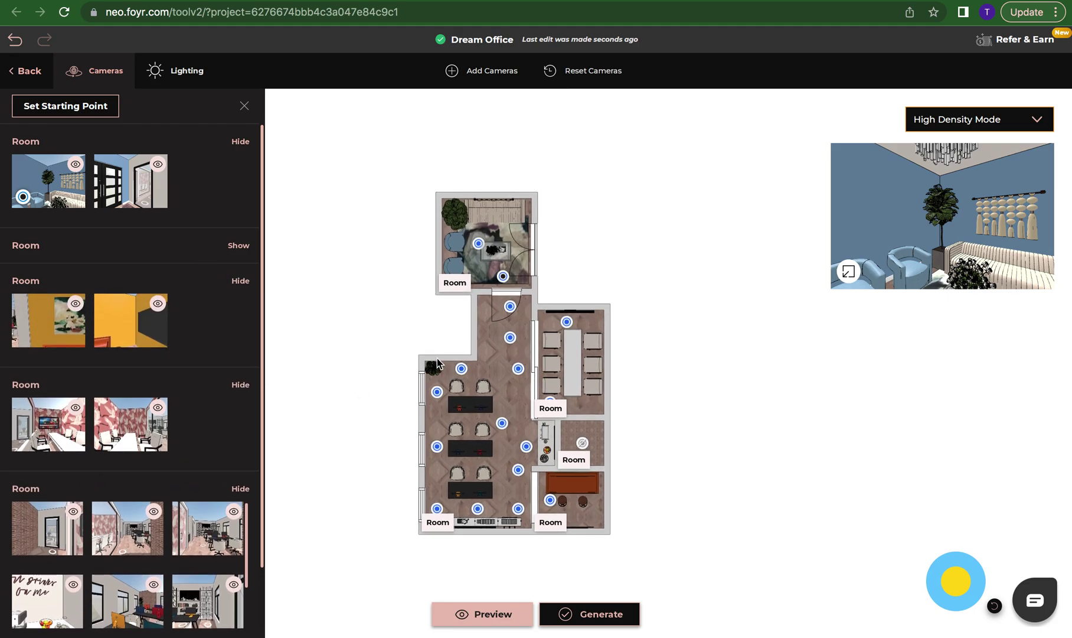
left_click(480, 245)
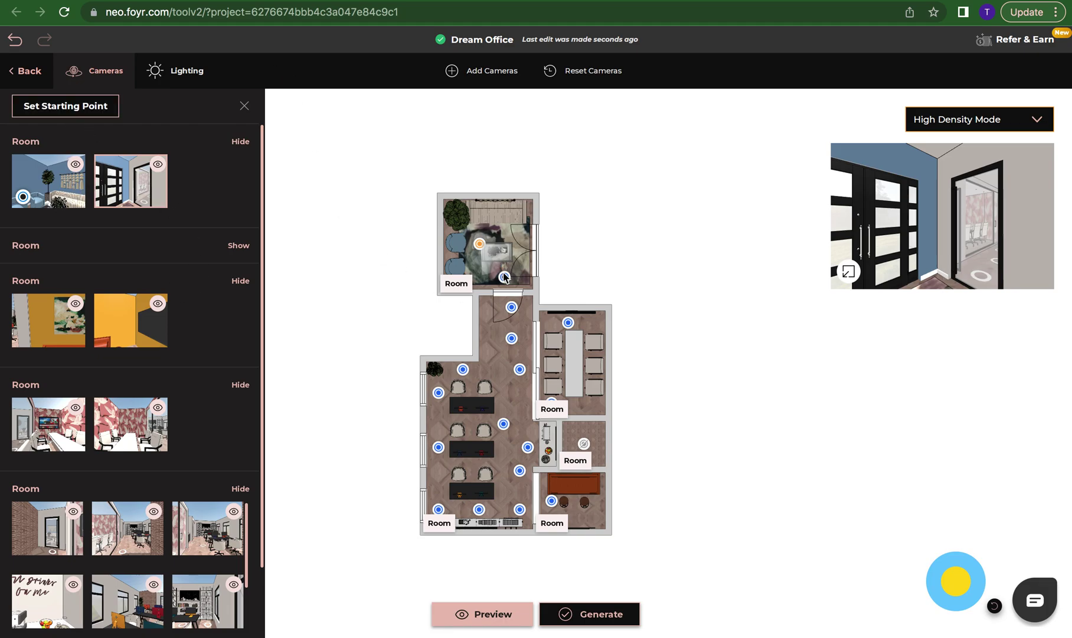
left_click(519, 470)
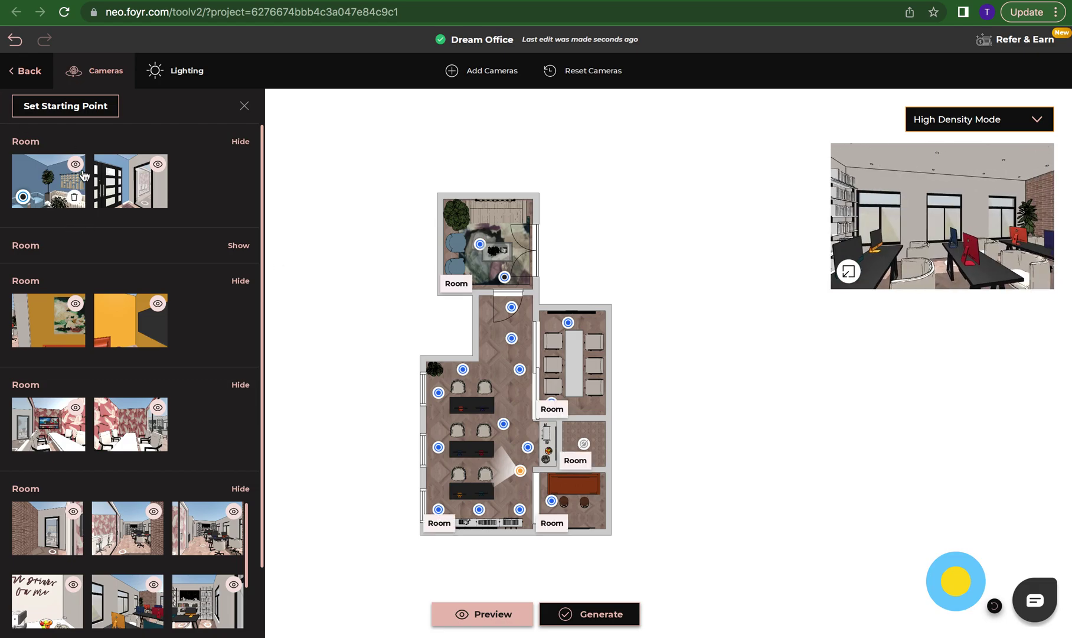
left_click(72, 107)
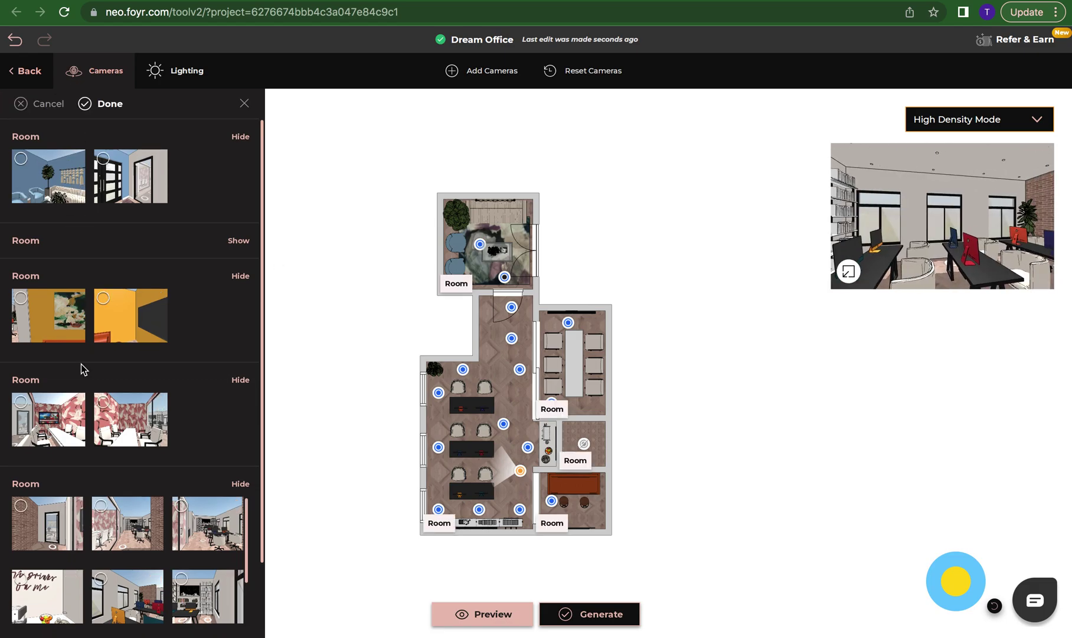
scroll(89, 434, "down", 5)
left_click(101, 500)
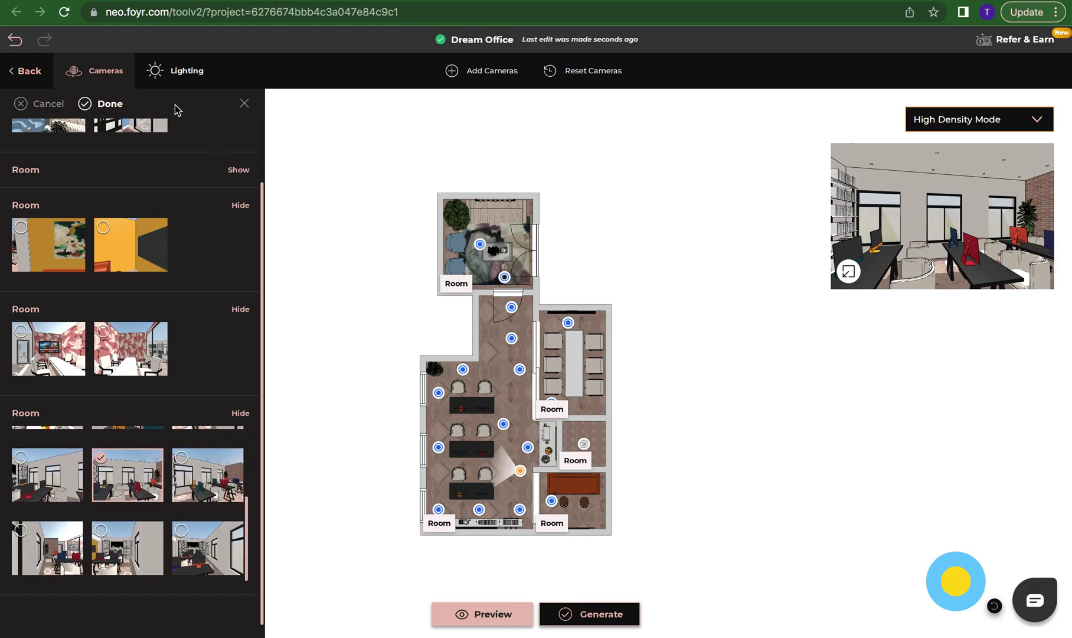
left_click(109, 104)
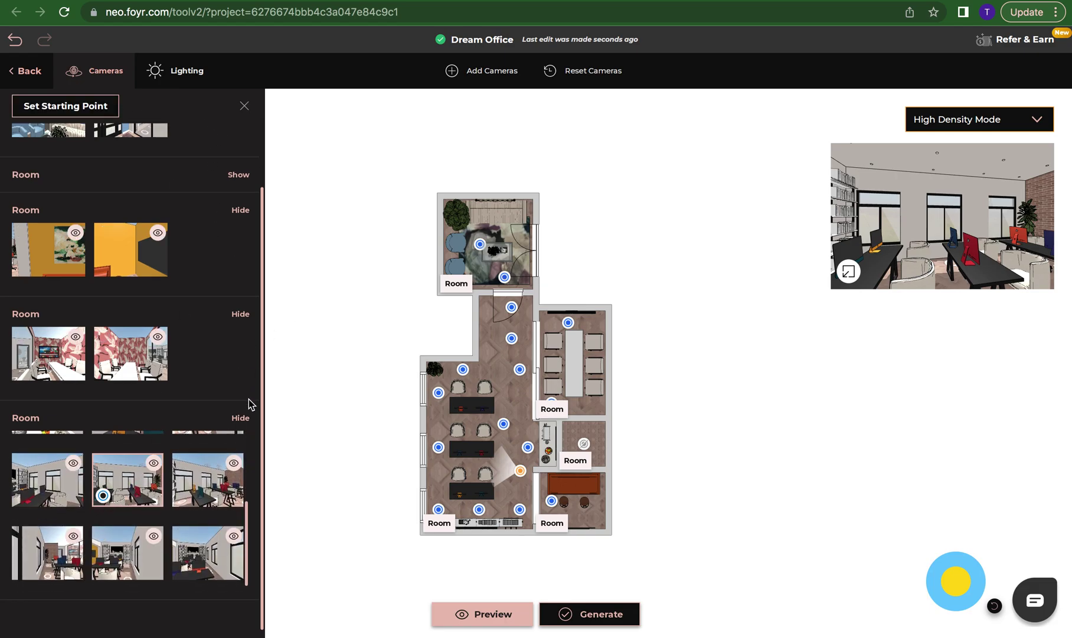
Step: Permanently delete the blue lounge camera that faces the black double doors
scroll(249, 404, "up", 2)
mouse_move(139, 177)
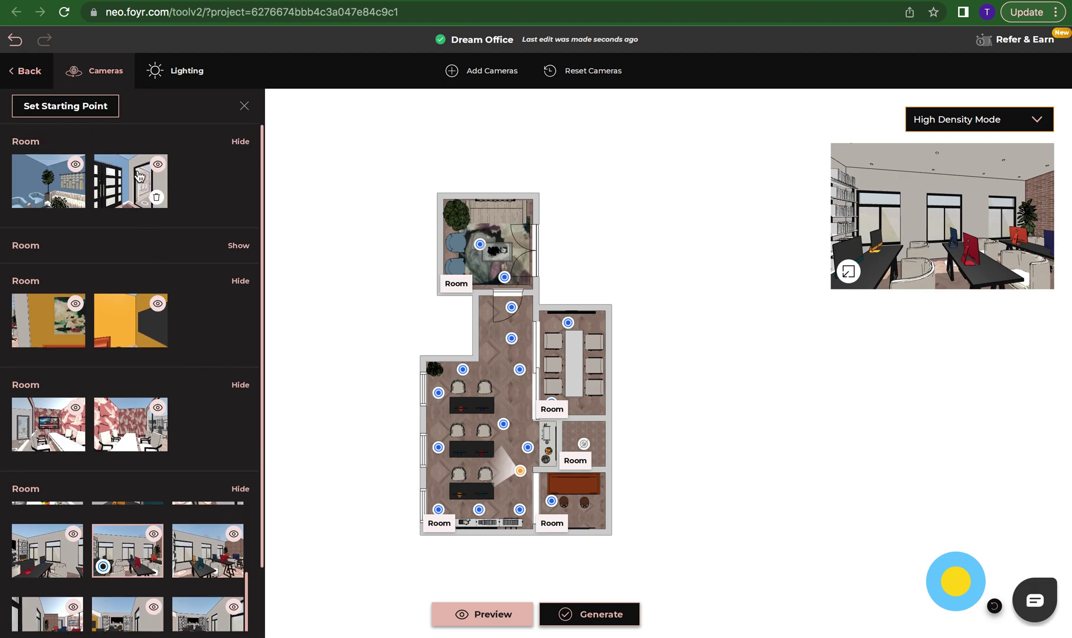
left_click(157, 197)
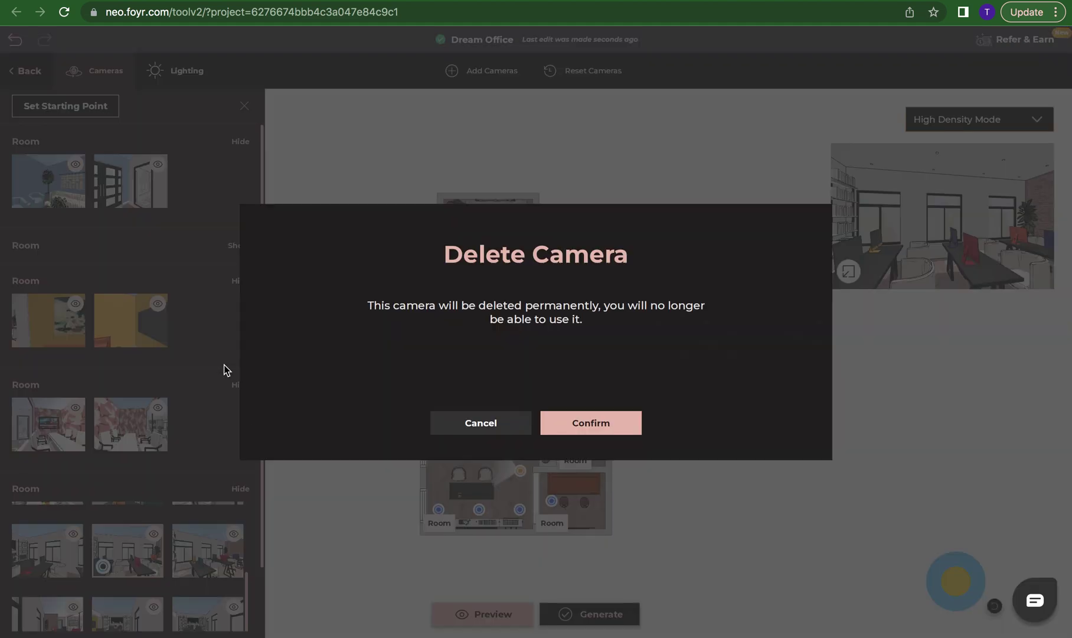
left_click(561, 430)
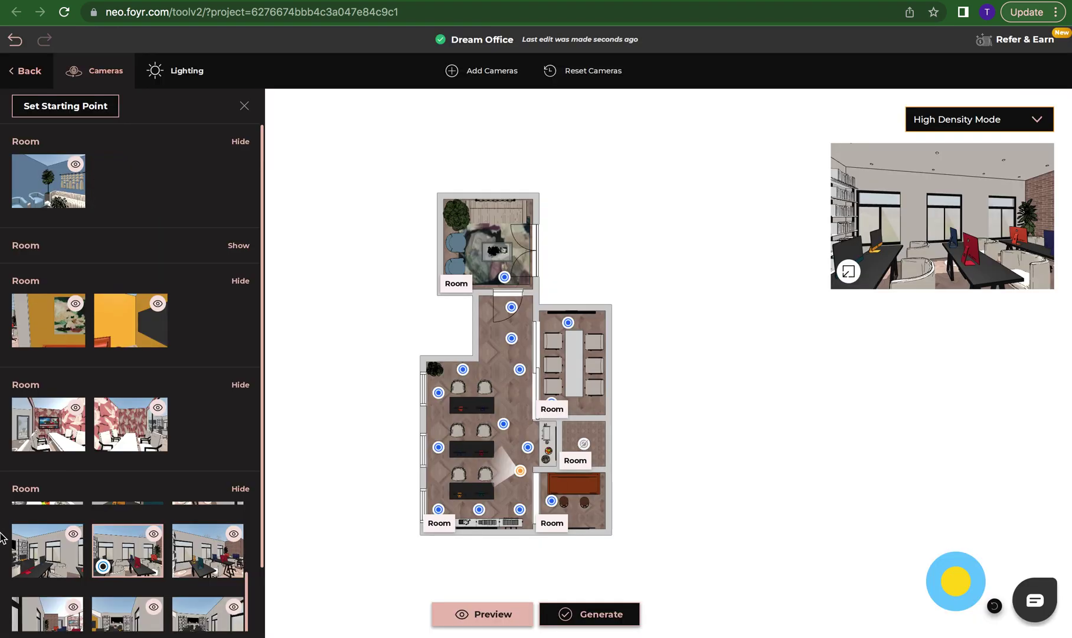
Step: Reposition the blue lounge camera near the inner glass door, so it looks diagonally across the sofa and armchairs
left_click(503, 278)
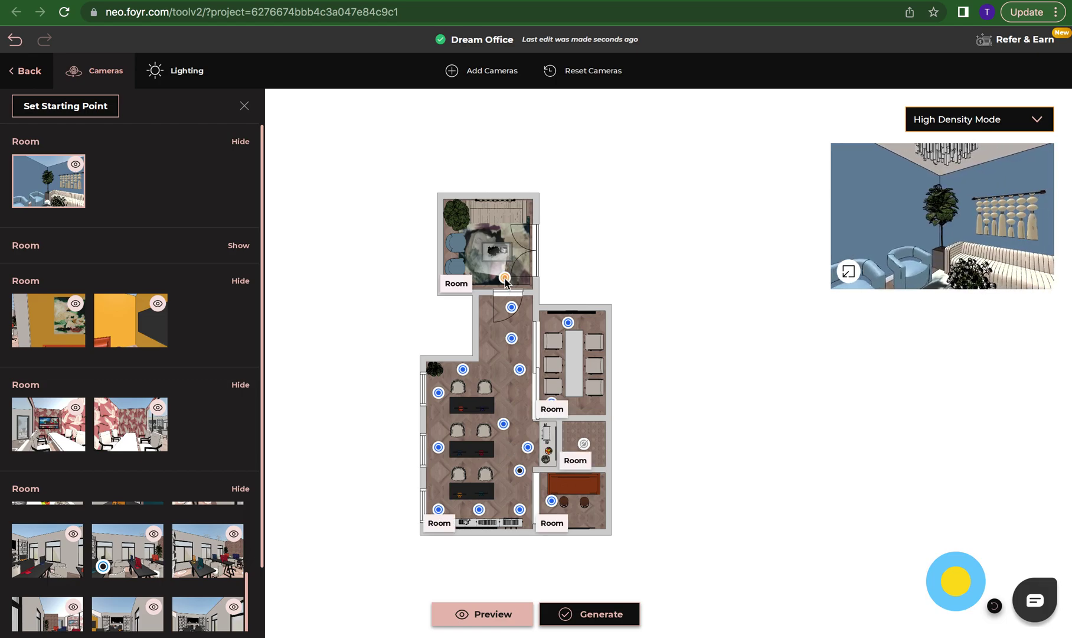
mouse_move(505, 281)
left_mouse_down()
mouse_move(472, 276)
mouse_move(470, 218)
mouse_move(505, 241)
mouse_move(504, 256)
mouse_move(524, 259)
left_mouse_up()
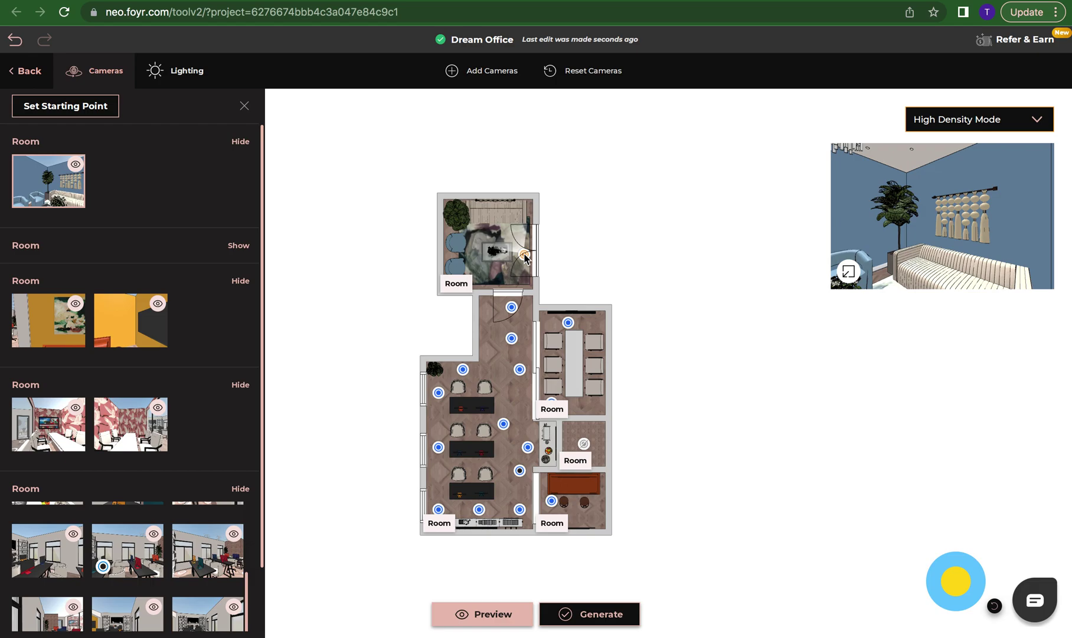
mouse_move(523, 253)
left_mouse_down()
mouse_move(469, 242)
mouse_move(516, 277)
left_mouse_up()
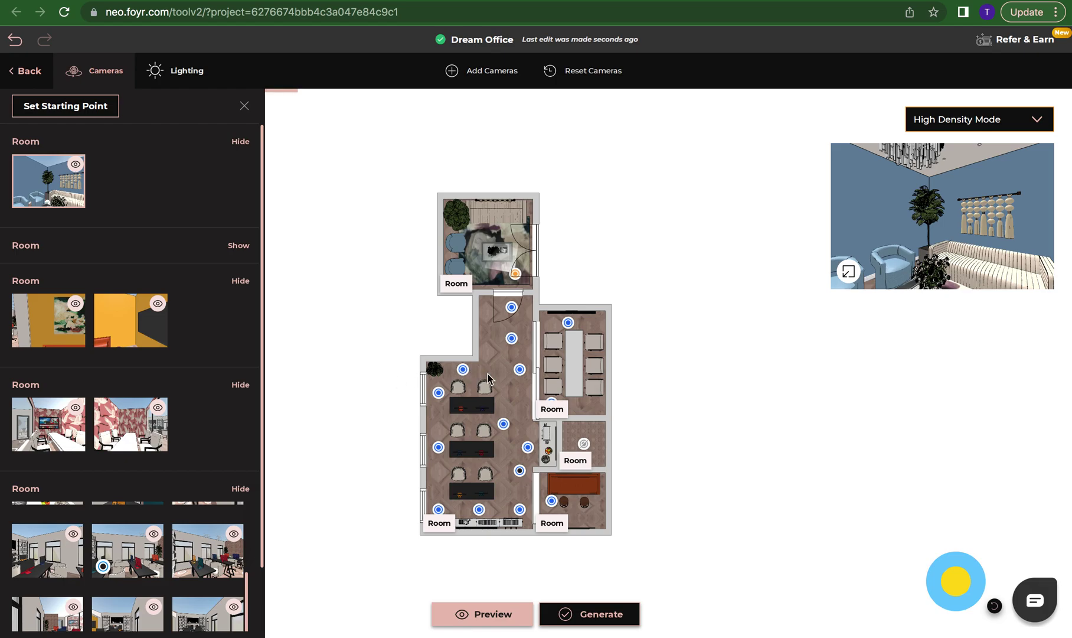
Step: Check the views of the three cameras along the corridor between the lounge and the main office
left_click(512, 307)
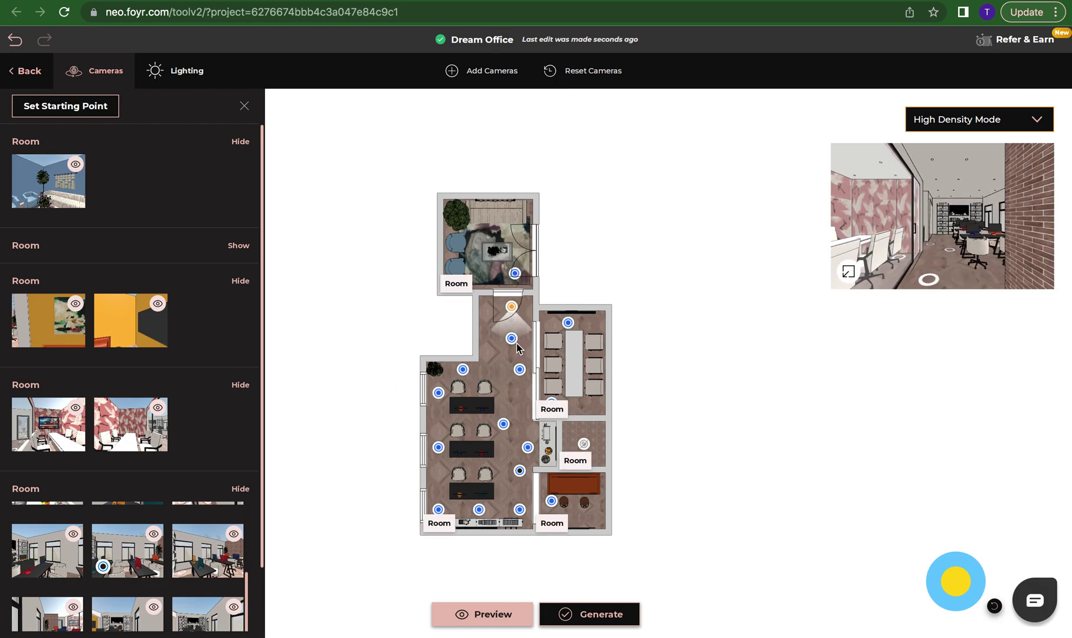
left_click(513, 340)
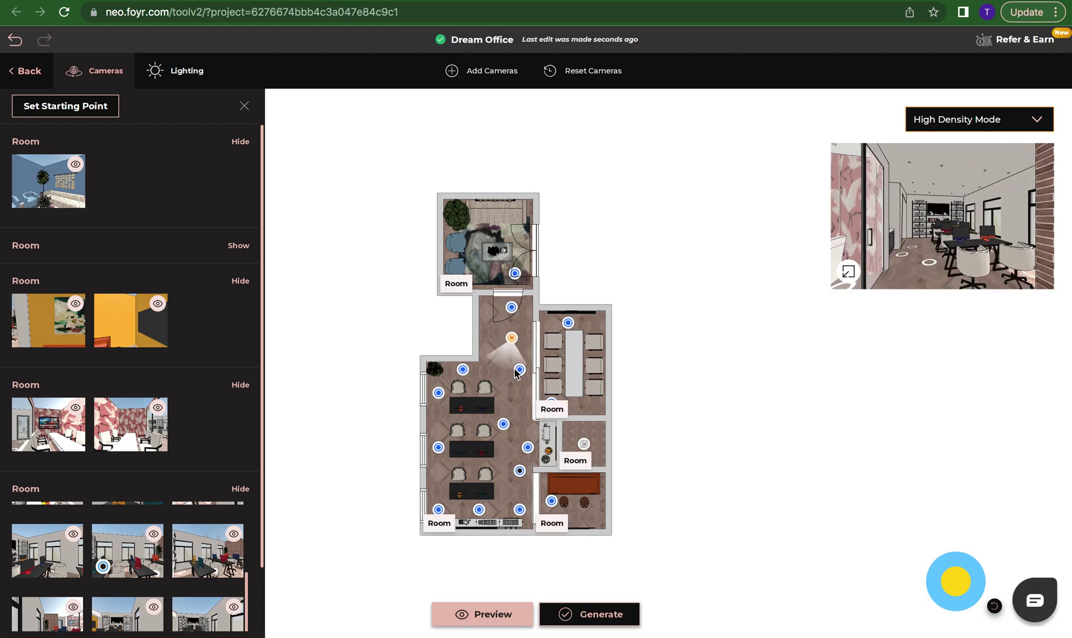
left_click(517, 372)
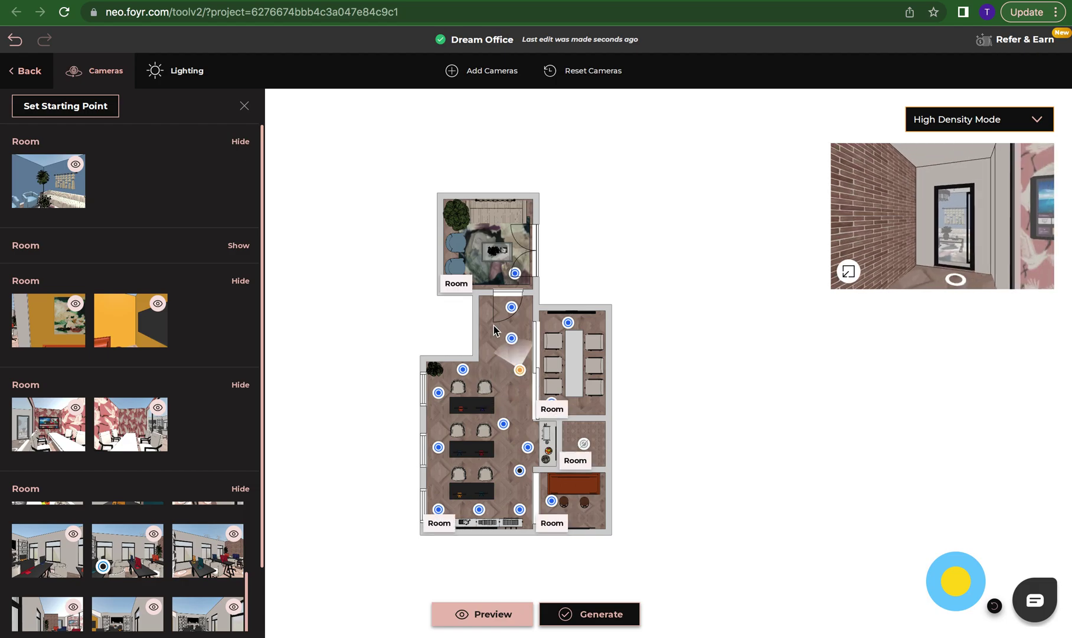
Step: Add a second camera in the blue lounge beside the armchairs and shift it slightly towards the coffee table
left_click(495, 74)
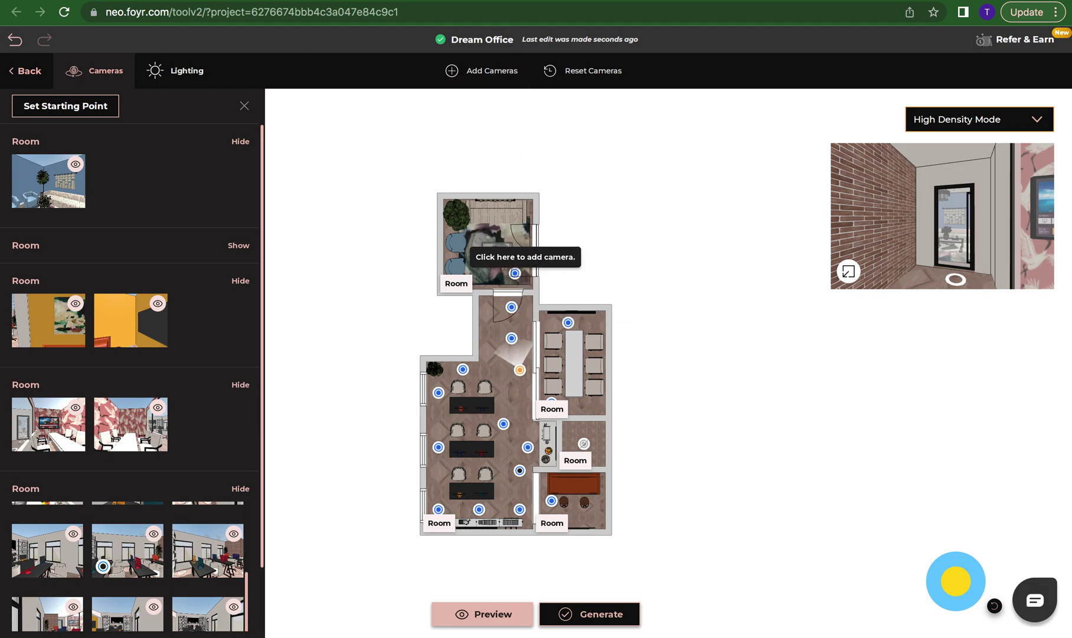
left_click(470, 258)
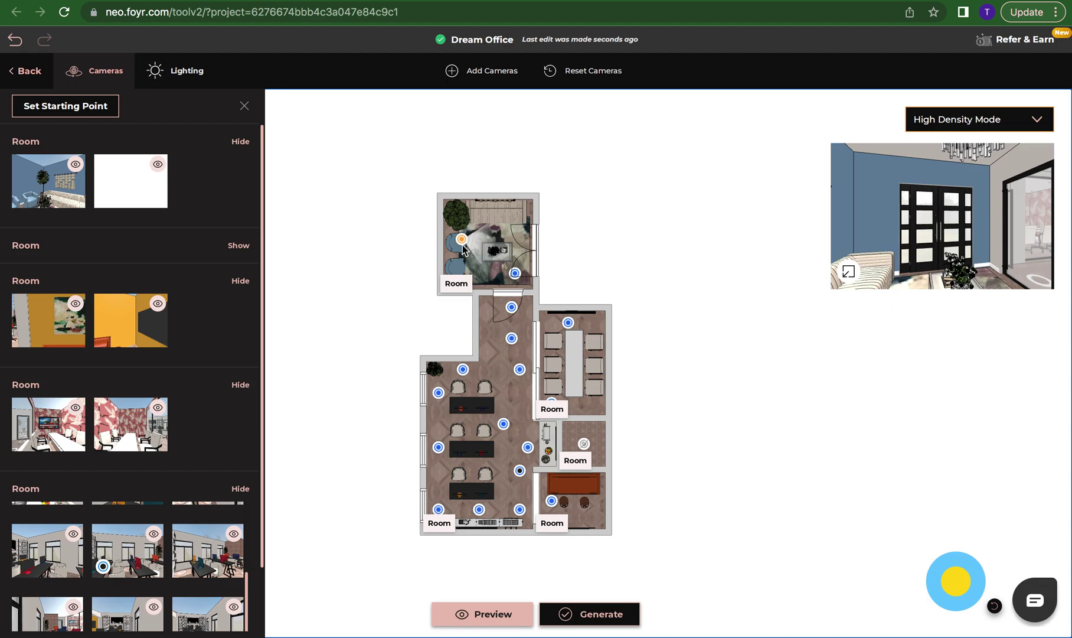
left_click_drag(464, 245, 473, 246)
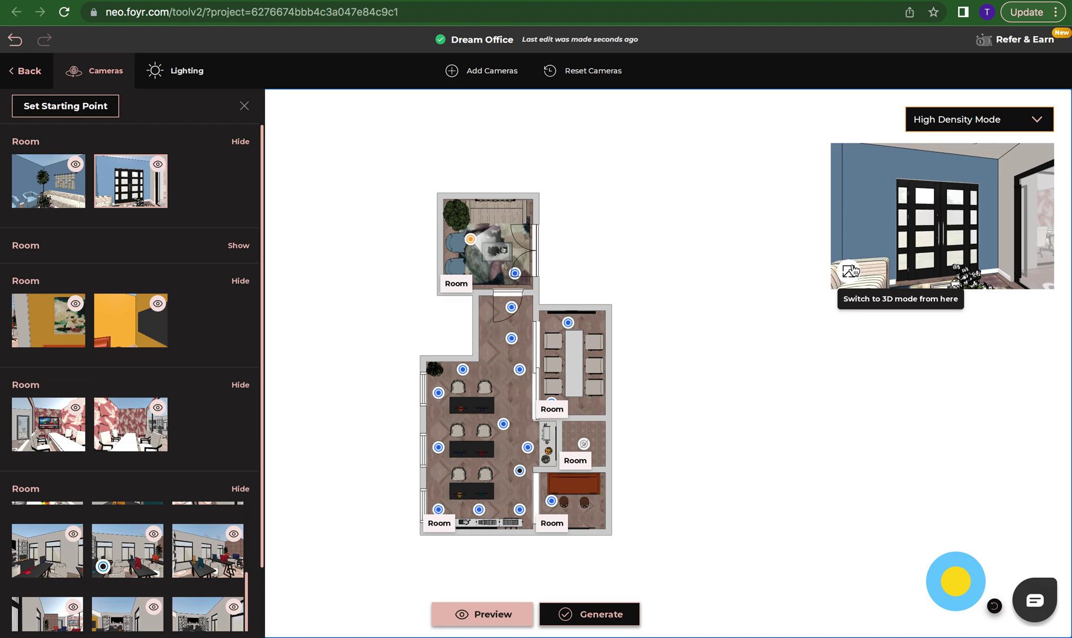
Step: Enter 3D mode and try to frame a lounge camera's first view through the glass door into the main office
left_click(850, 270)
left_click_drag(751, 390, 558, 335)
left_click(559, 336)
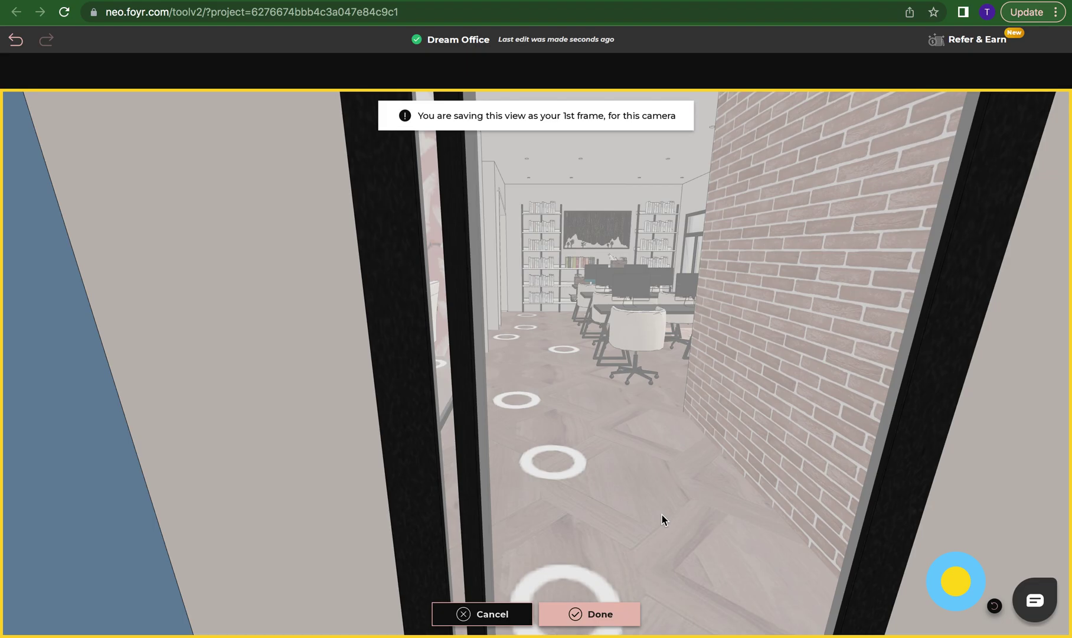
left_click_drag(580, 443, 525, 391)
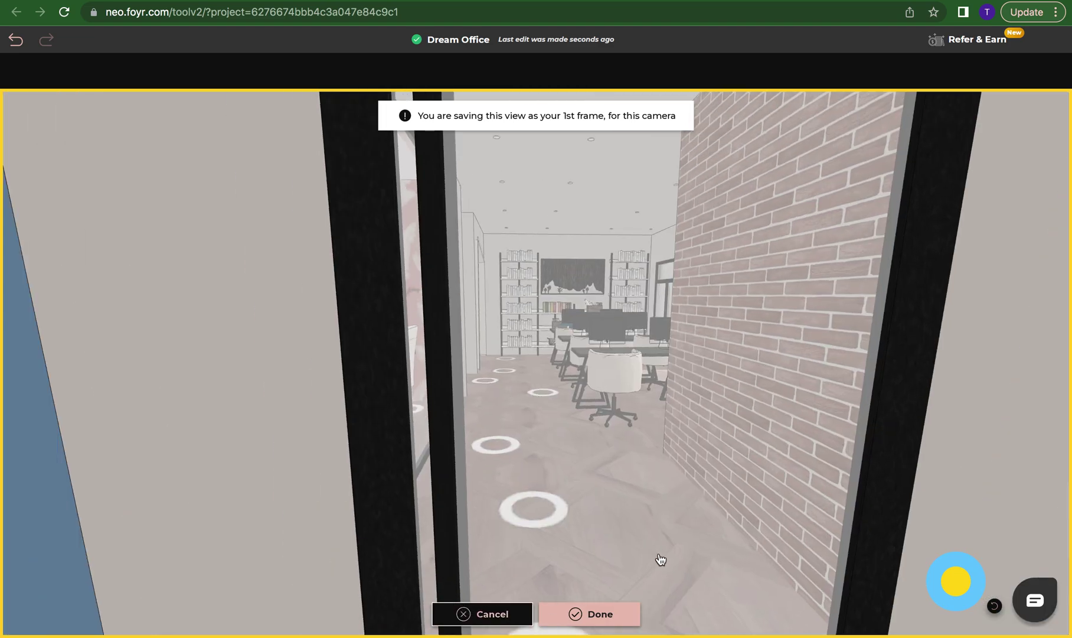
key("Escape")
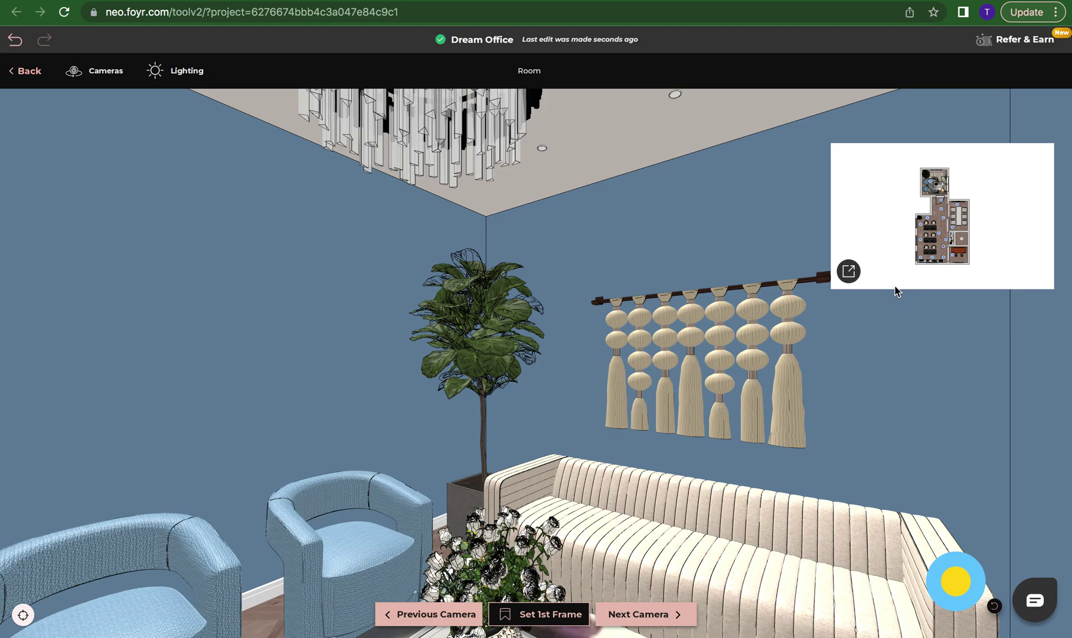
Step: Walk through the main office in 3D, starting from the camera behind the coloured monitors and looking around the corridor
left_click(118, 70)
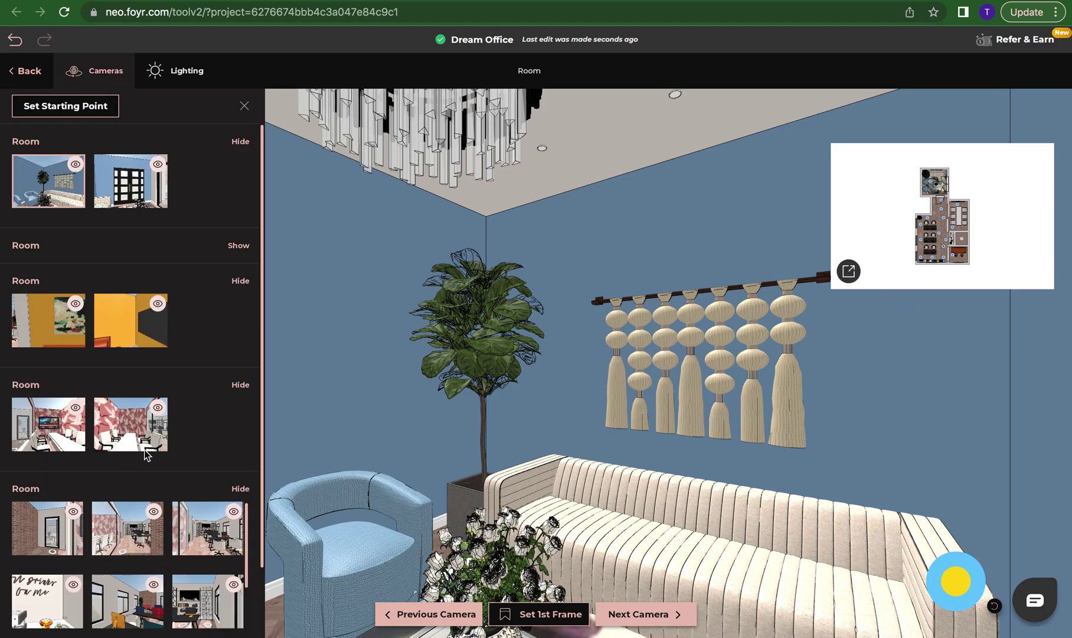
left_click(121, 605)
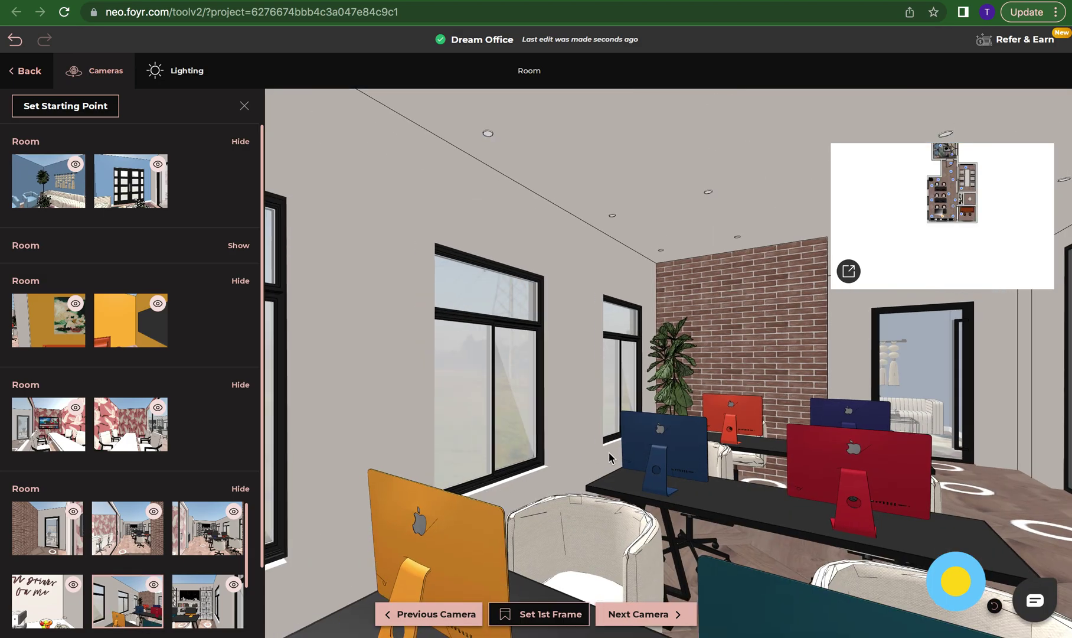
left_click_drag(610, 458, 498, 397)
left_click(500, 382)
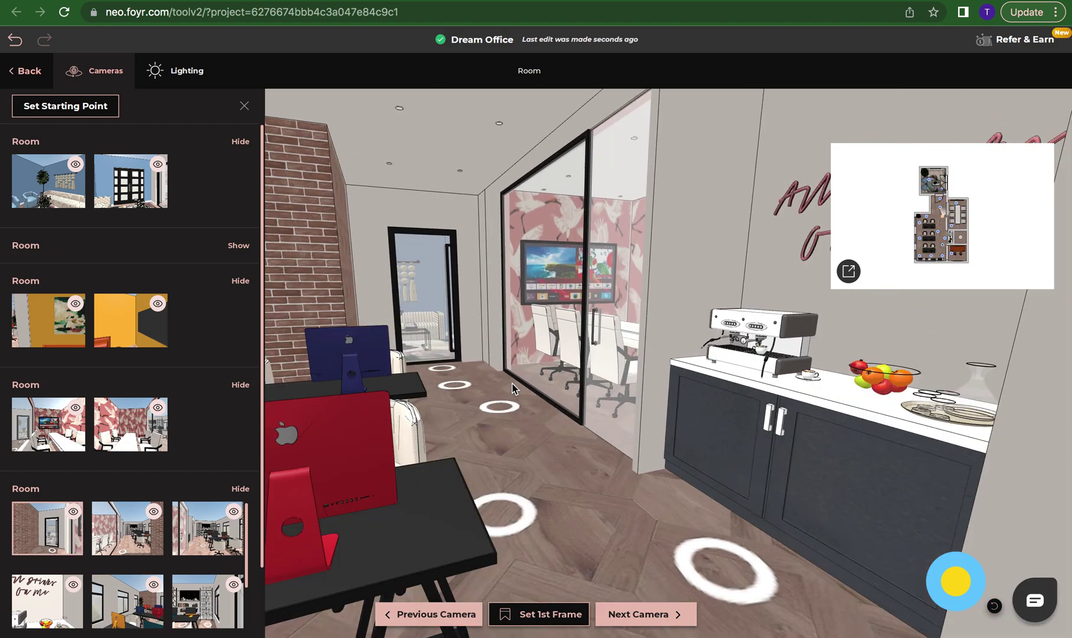
left_click_drag(387, 507, 453, 490)
left_click(453, 490)
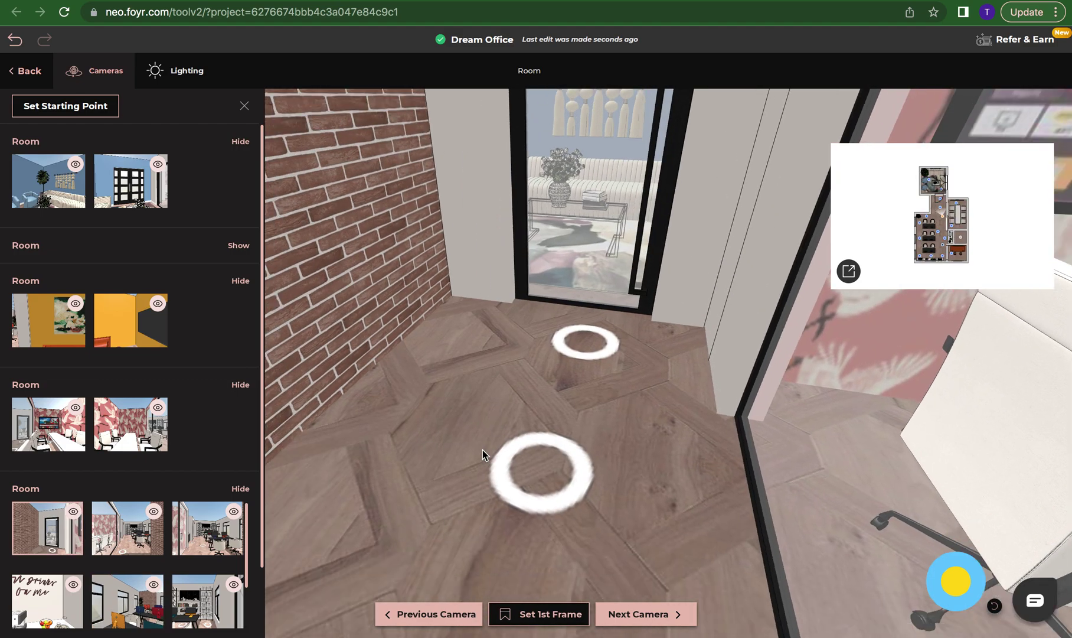
left_click(638, 480)
left_click_drag(596, 500, 609, 441)
left_click_drag(581, 367, 554, 432)
left_click_drag(490, 353, 692, 409)
left_click(691, 410)
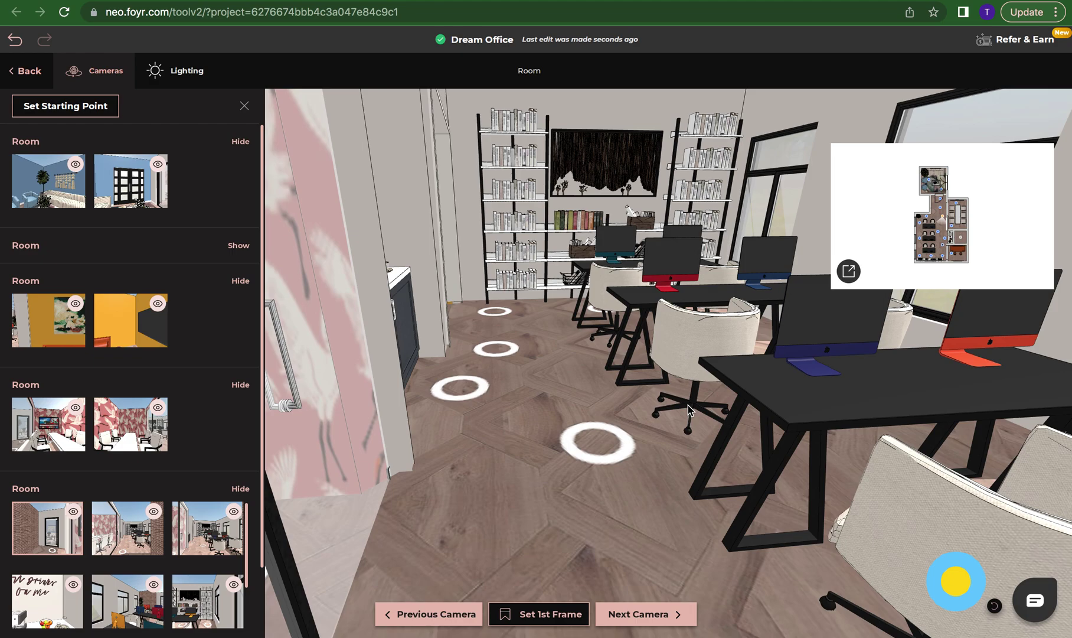
Step: Step forward through three consecutive main office cameras in 3D and return to the 2D floor plan
left_click(637, 617)
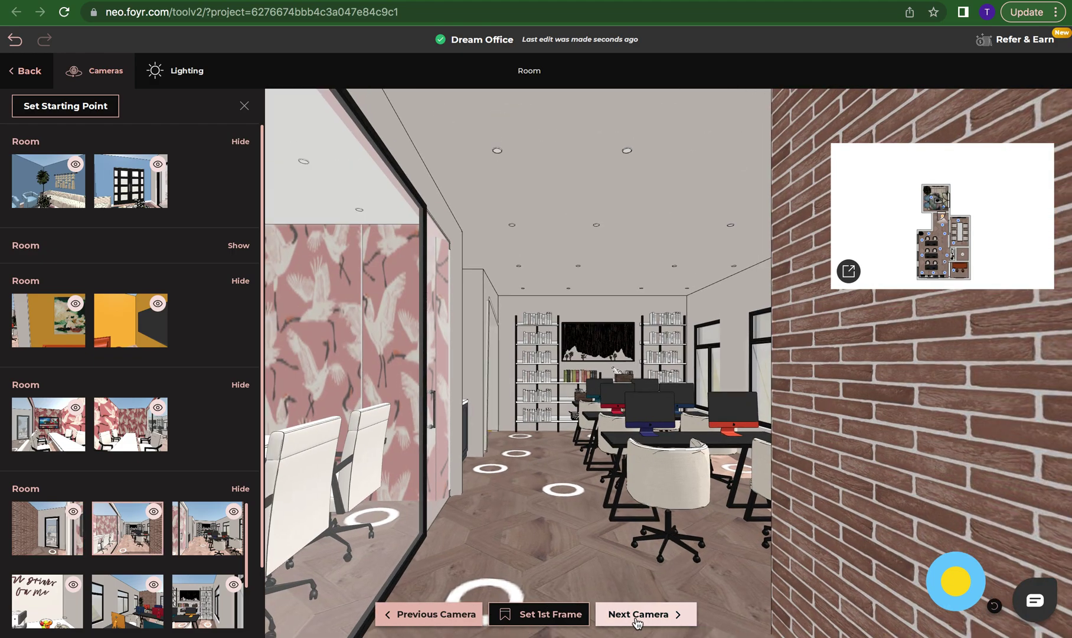
left_click(637, 617)
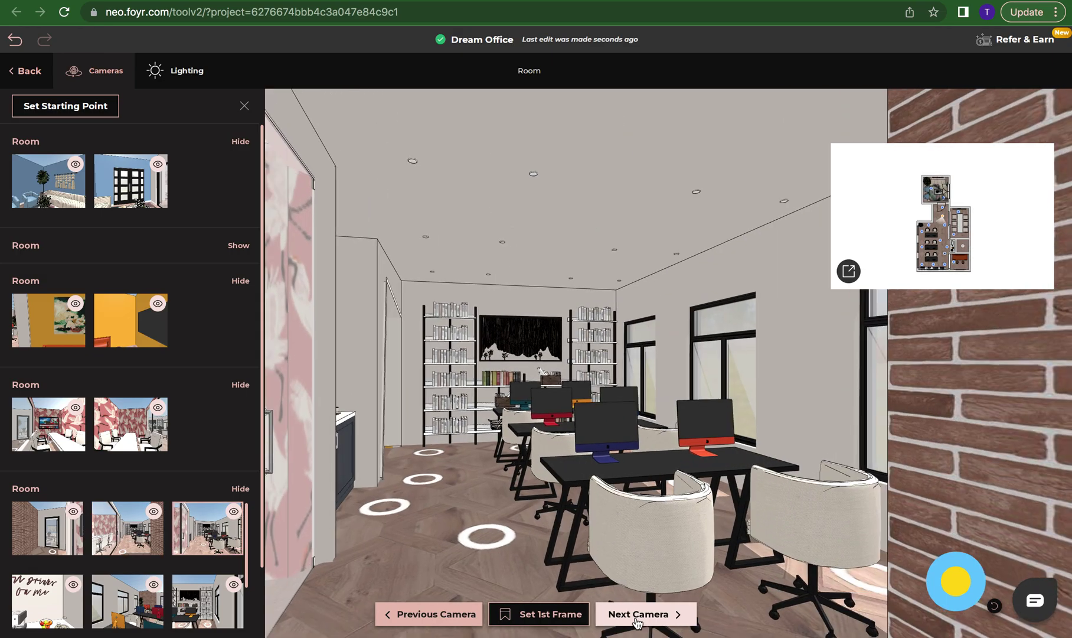
left_click(637, 617)
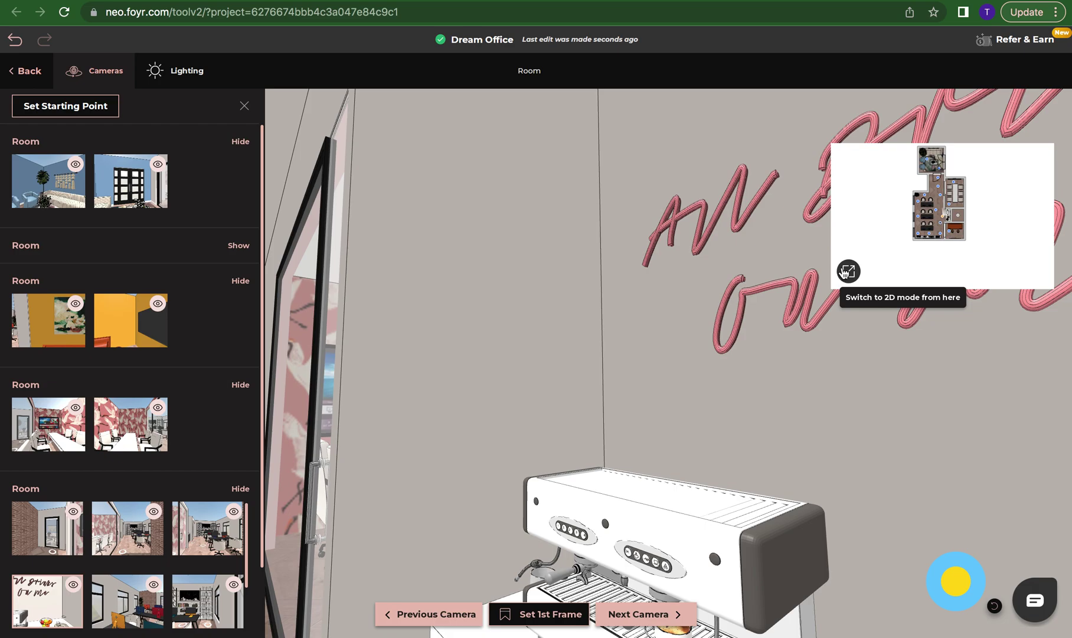
left_click(847, 271)
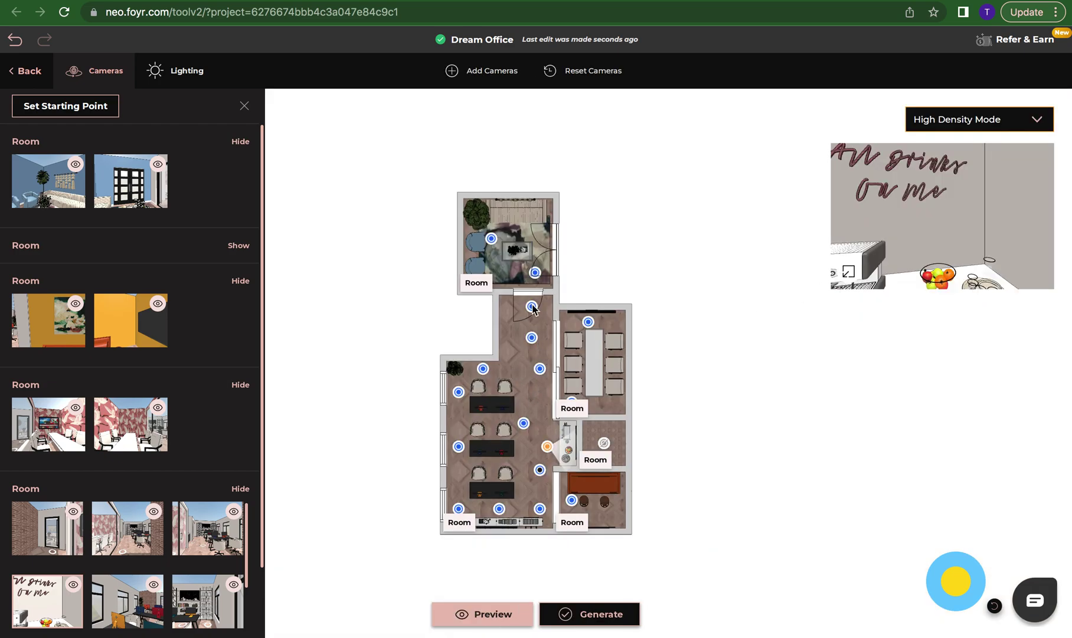
Step: Permanently delete the middle camera of the three along the corridor
left_click(532, 339)
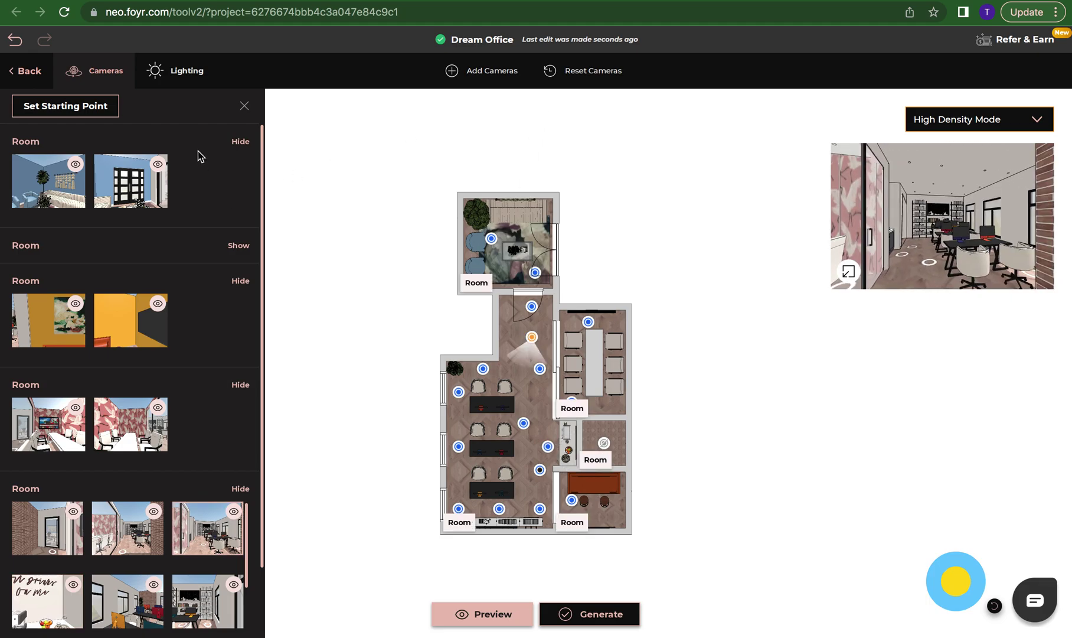
scroll(138, 466, "down", 1)
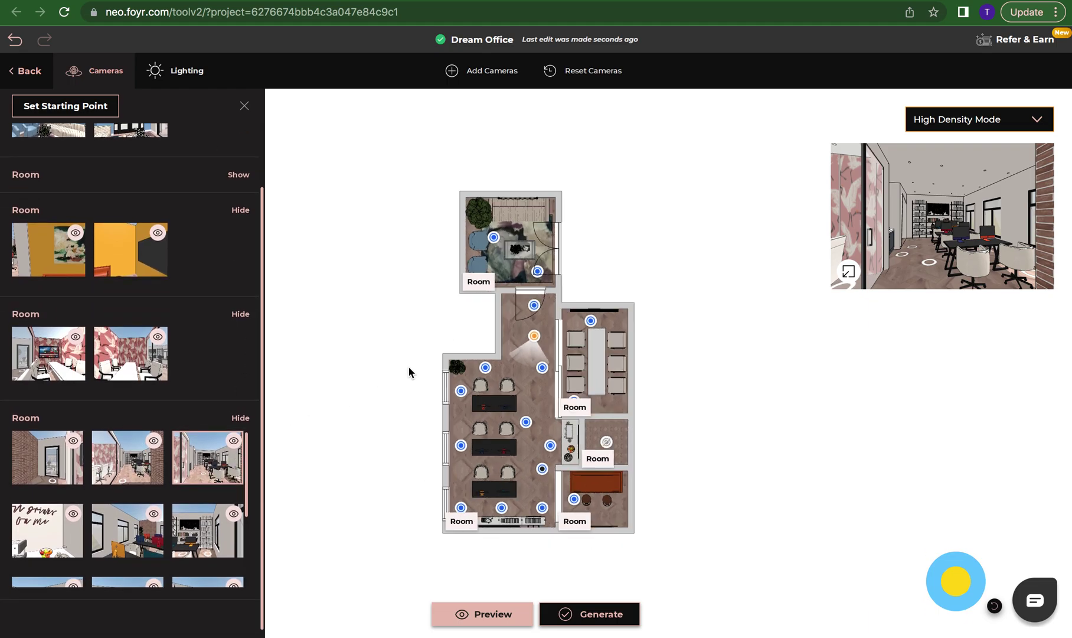
key("Delete")
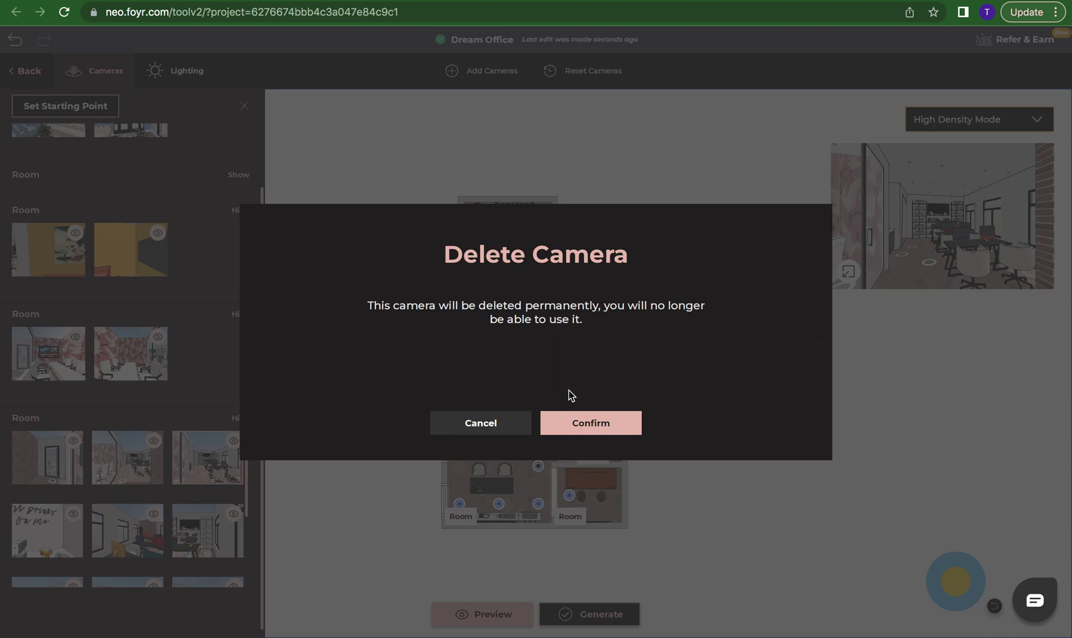
left_click(592, 423)
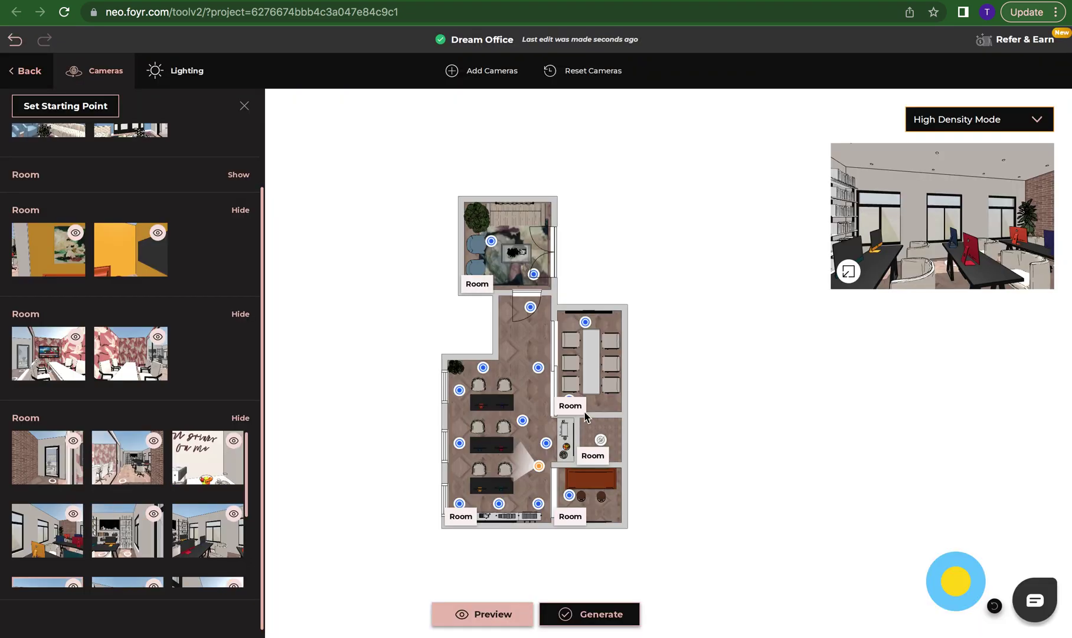
Step: Permanently delete the main office camera facing the coffee machine and the pink wall lettering
left_click(548, 445)
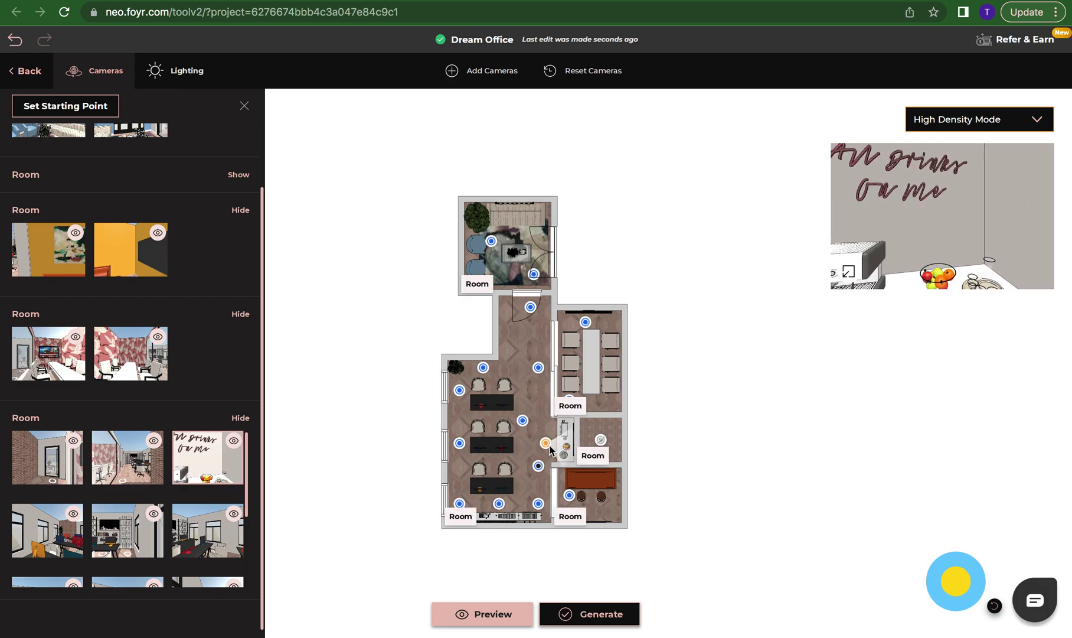
key("Delete")
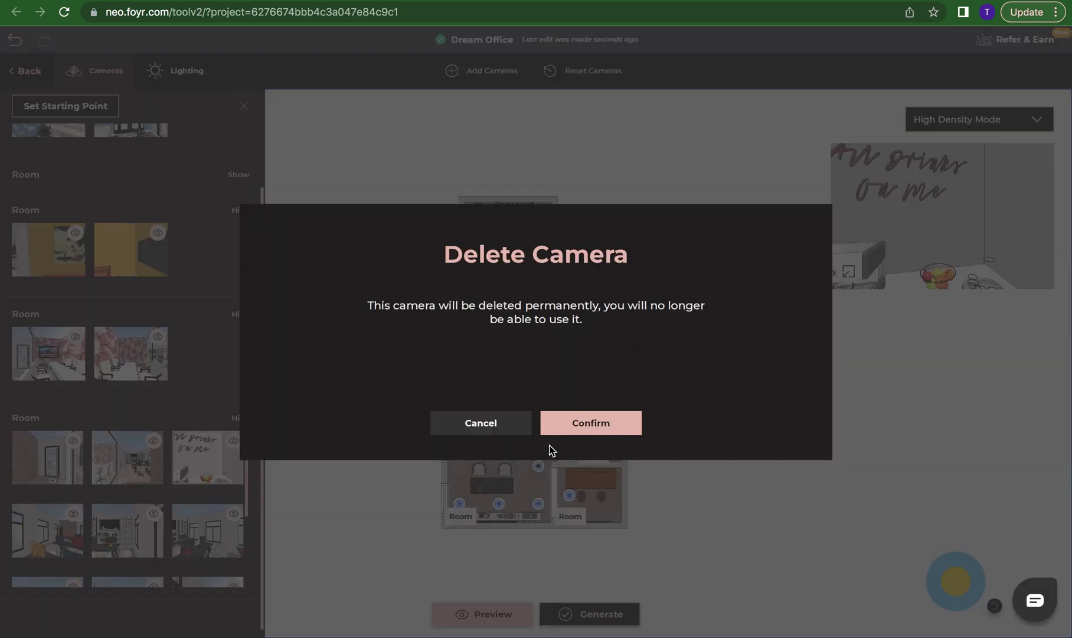
left_click(577, 423)
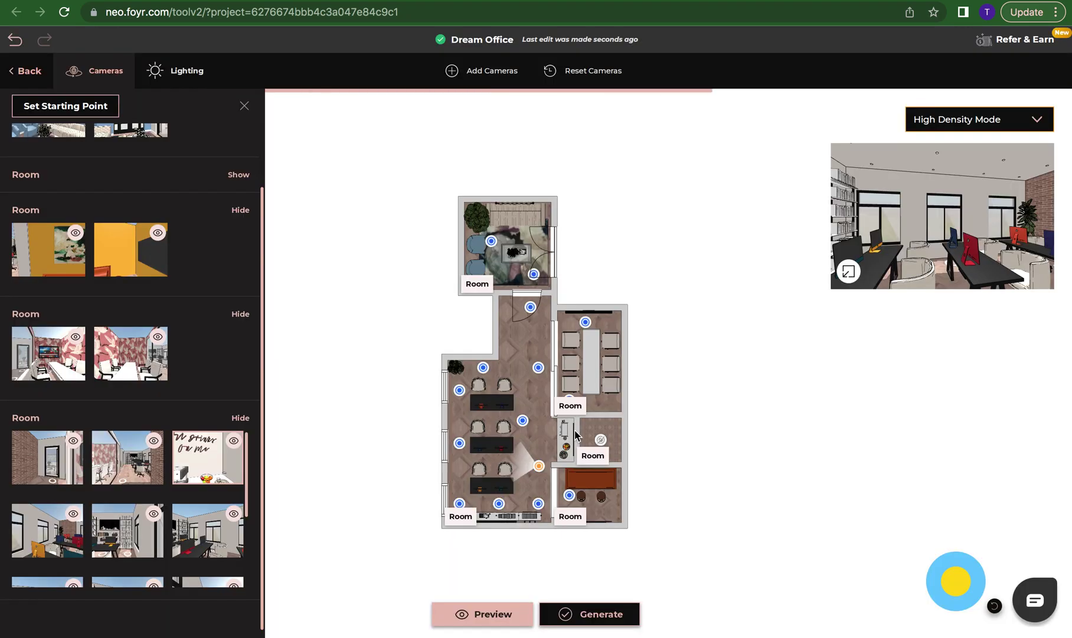
Step: Permanently delete the middle camera in front of the main office bookshelf wall
left_click(499, 505)
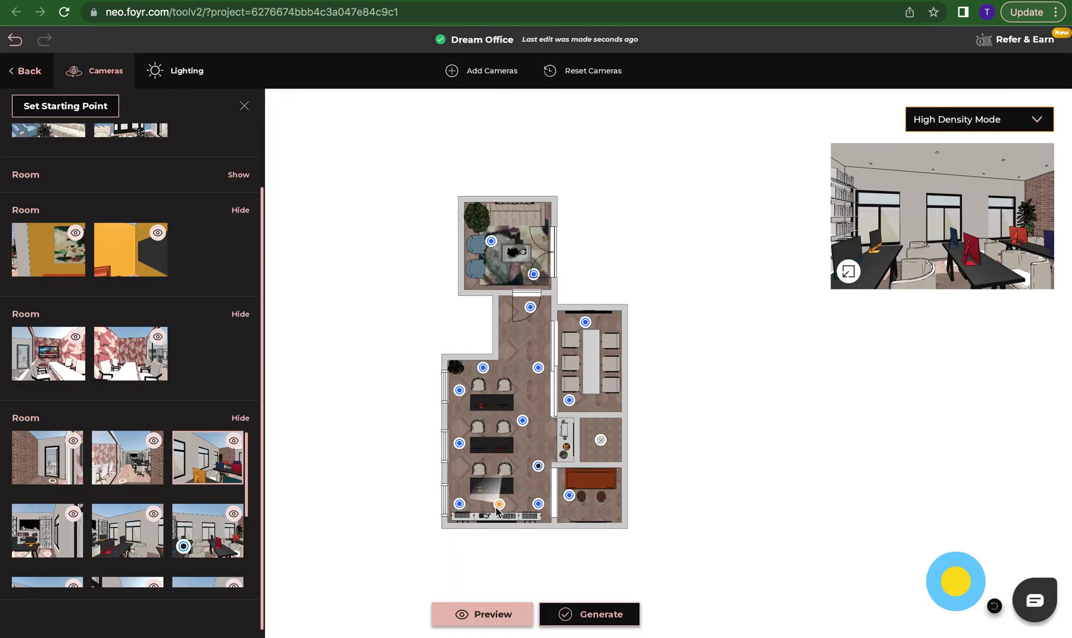
key("Delete")
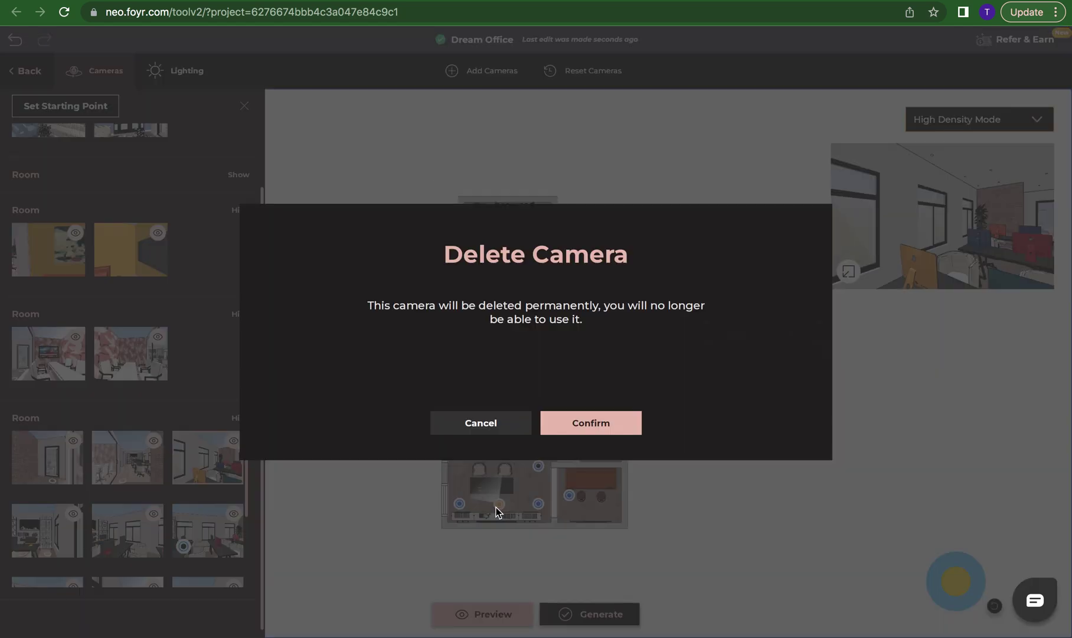
left_click(618, 420)
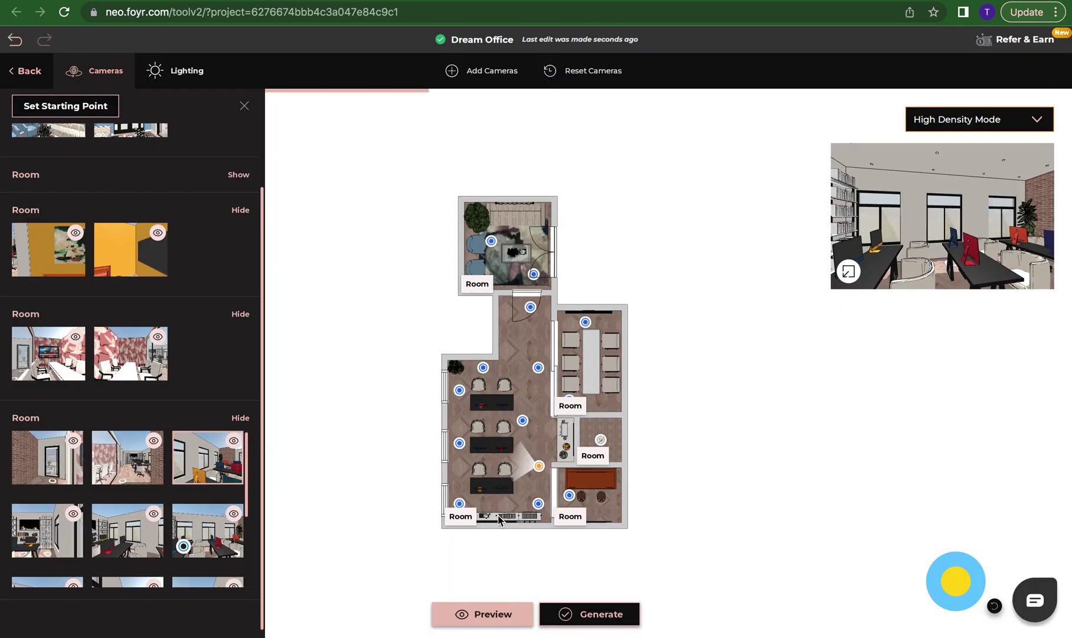
Step: Compare the two main office cameras near the corner plant and permanently delete the one behind the desk chairs
left_click(459, 391)
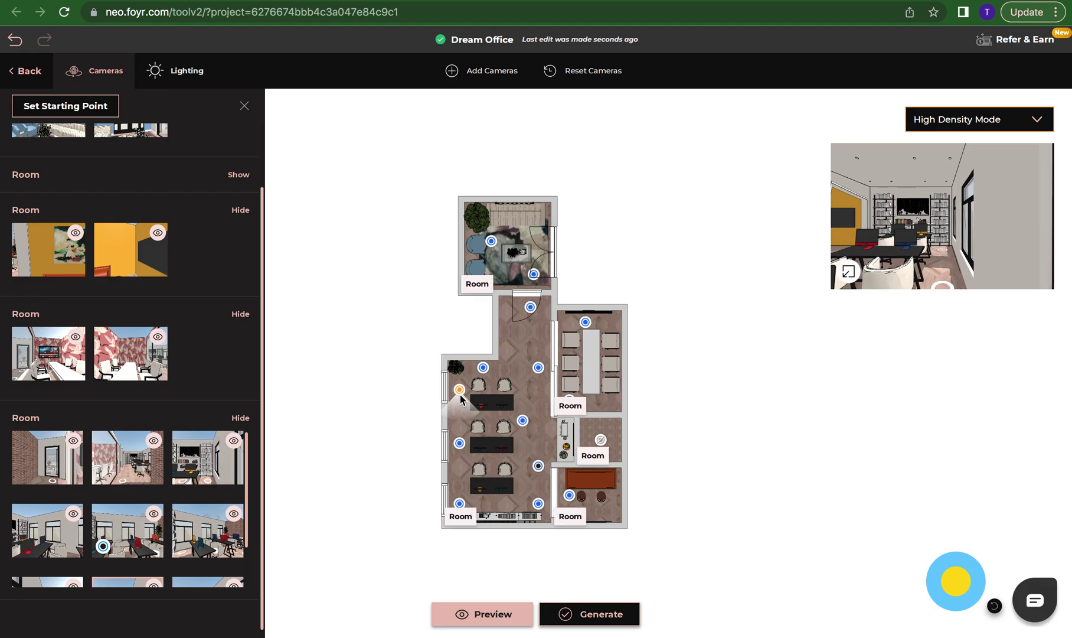
left_click(486, 368)
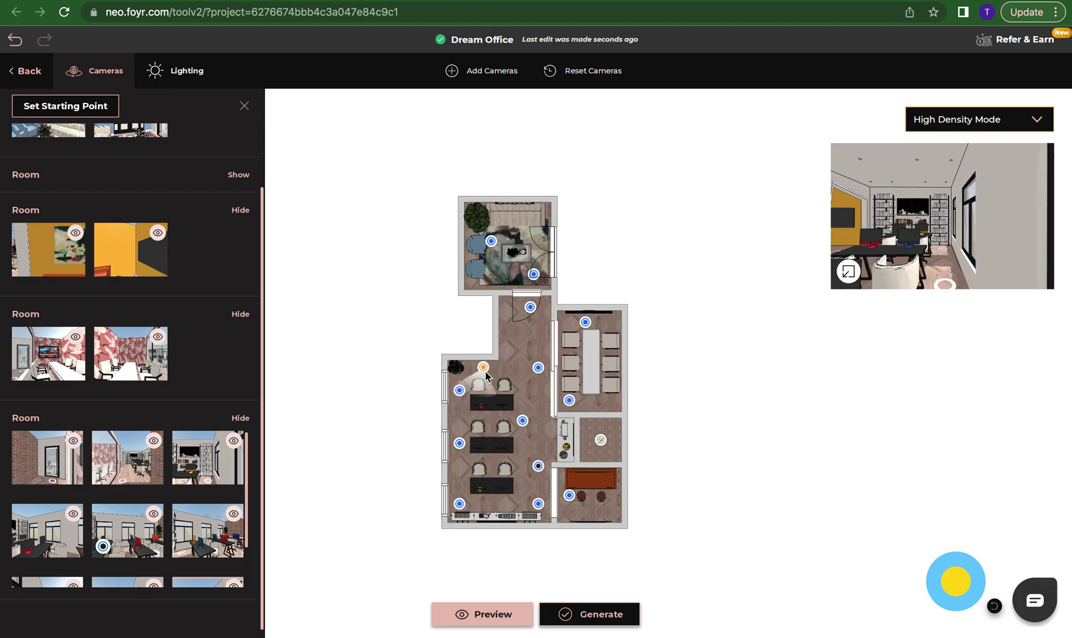
key("Delete")
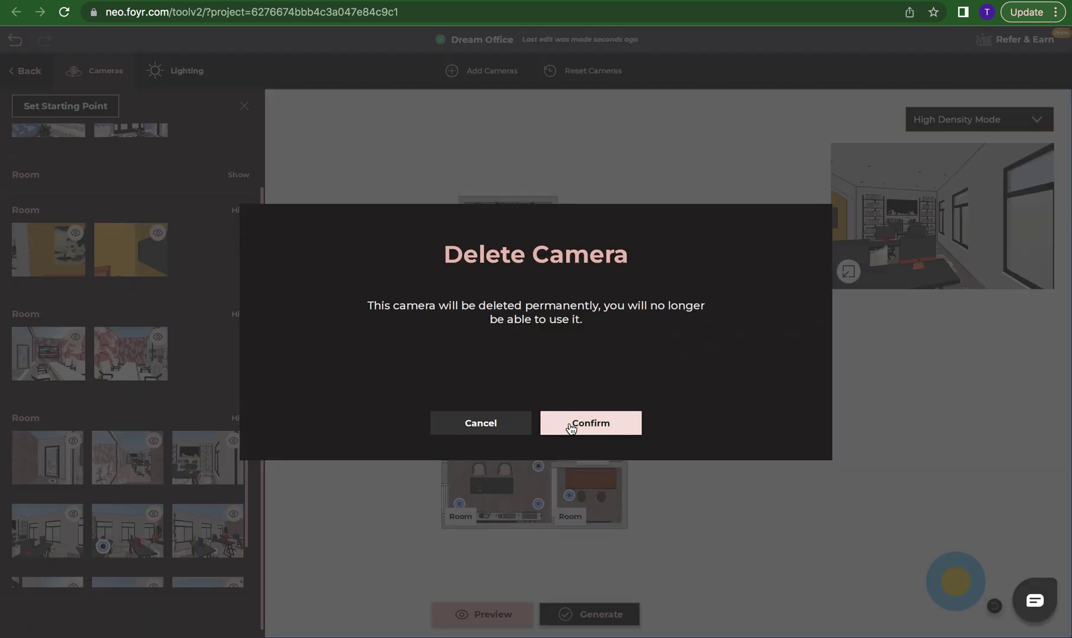
left_click(615, 429)
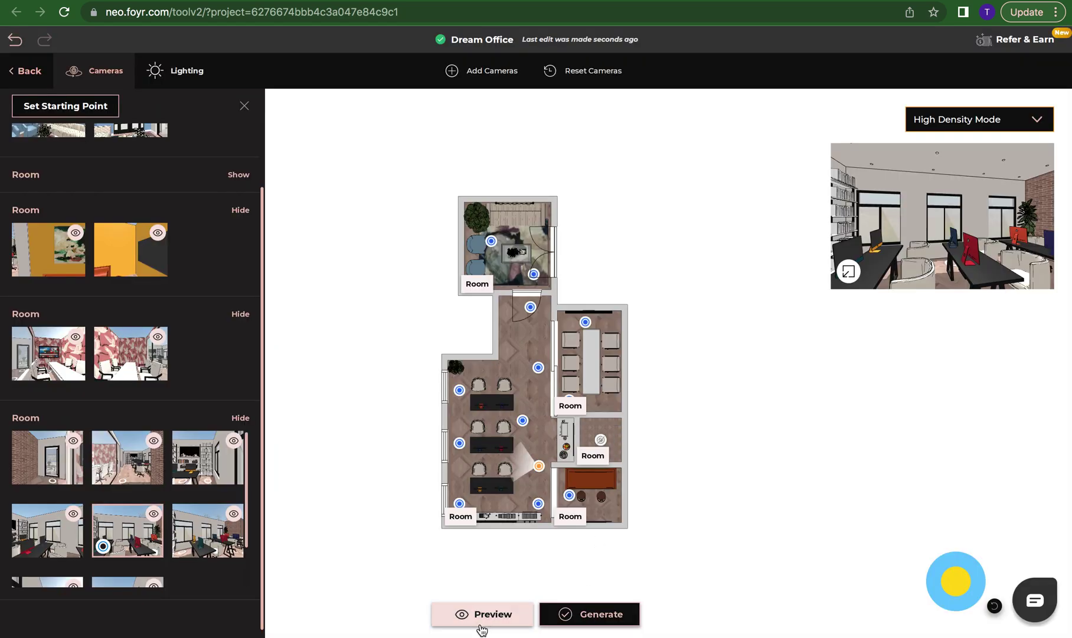
Step: Preview the walkthrough, move through its camera views as far as the meeting room, and return to the floor plan
left_click(482, 615)
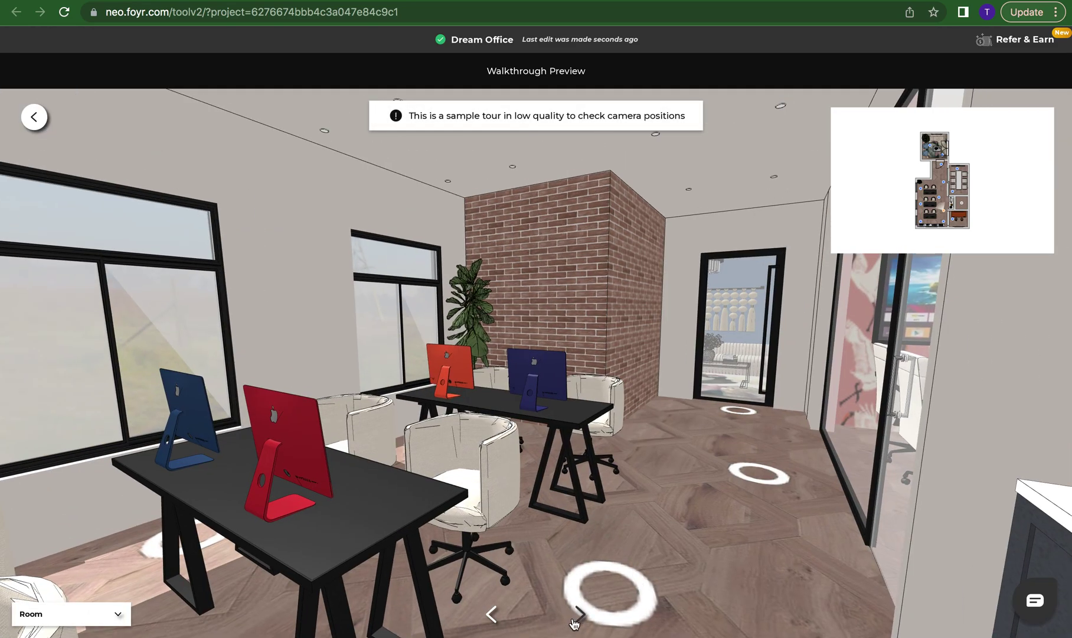
left_click(580, 615)
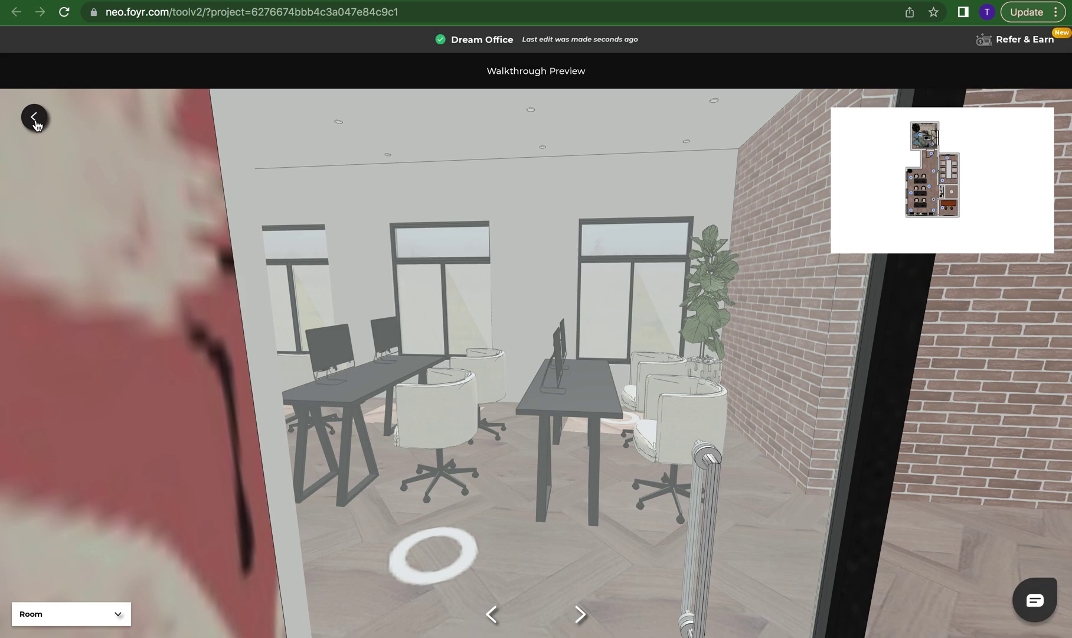
left_click(35, 118)
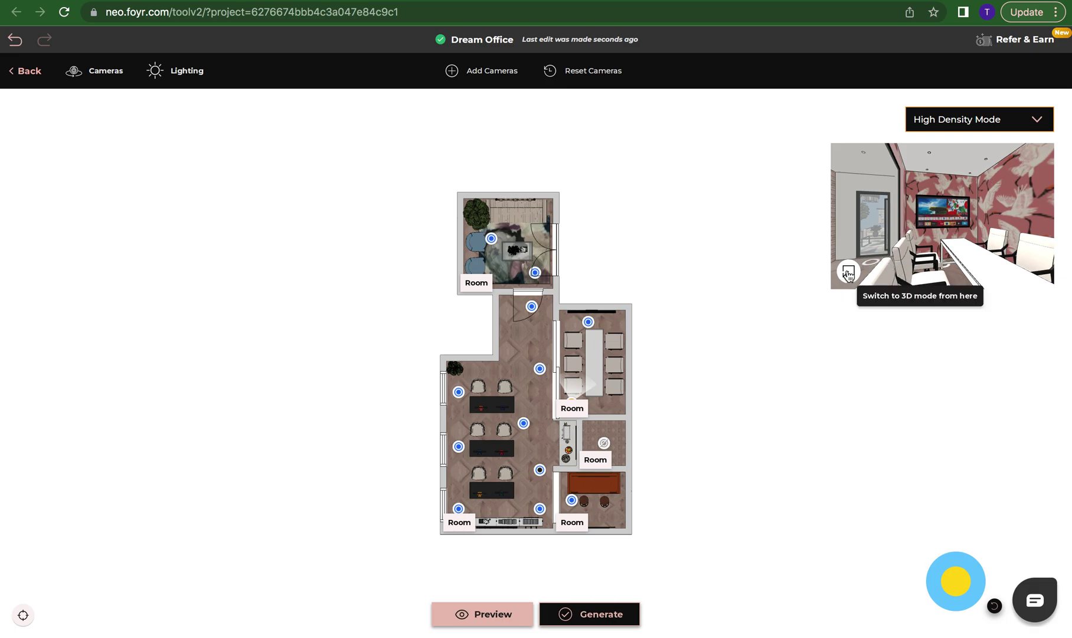
Step: Switch to 3D mode from the meeting room camera and move to the main office camera facing the desks and windows
left_click(1020, 125)
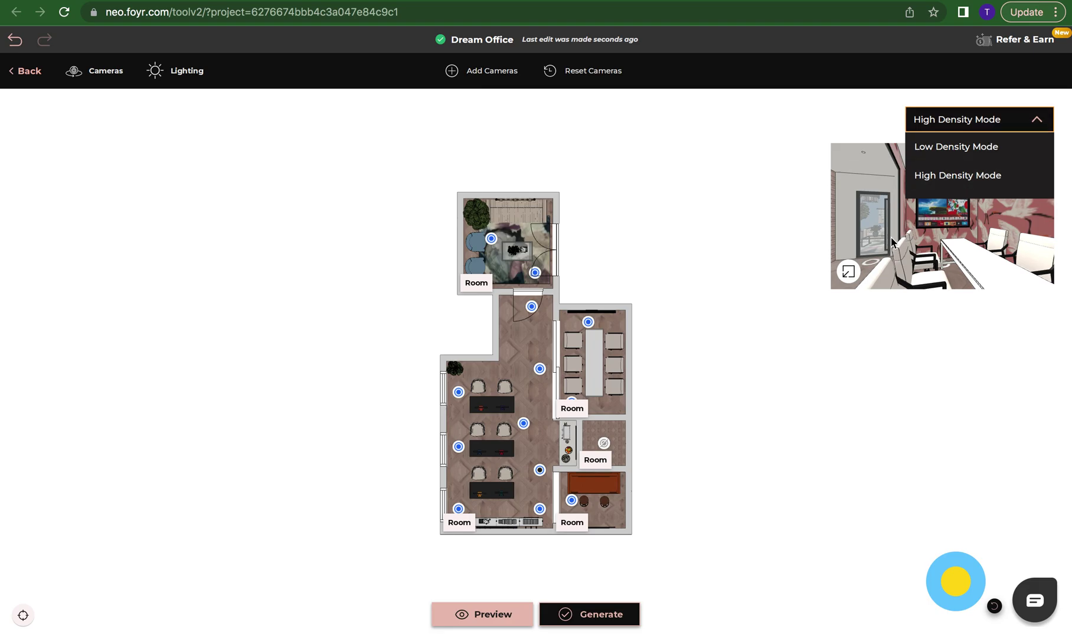
left_click(838, 282)
left_click(847, 274)
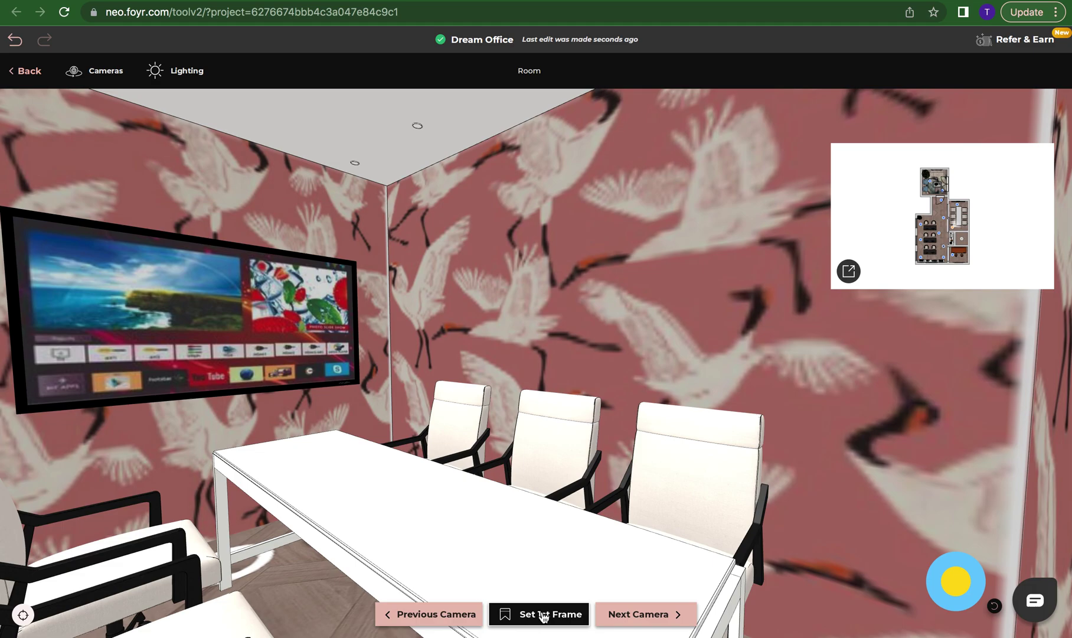
left_click_drag(530, 516, 614, 459)
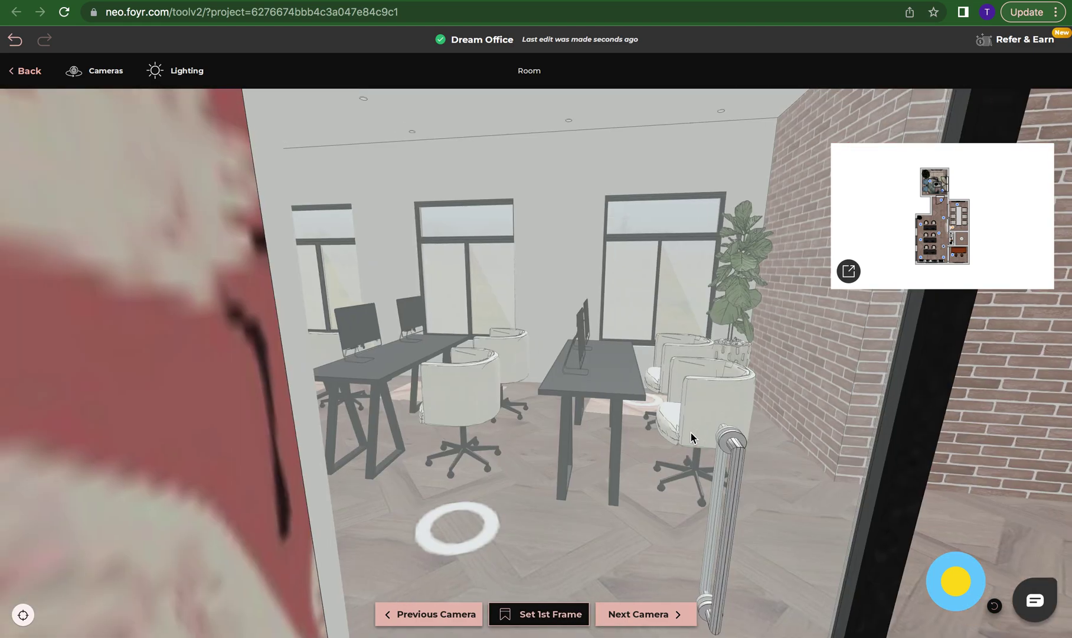
left_click(486, 508)
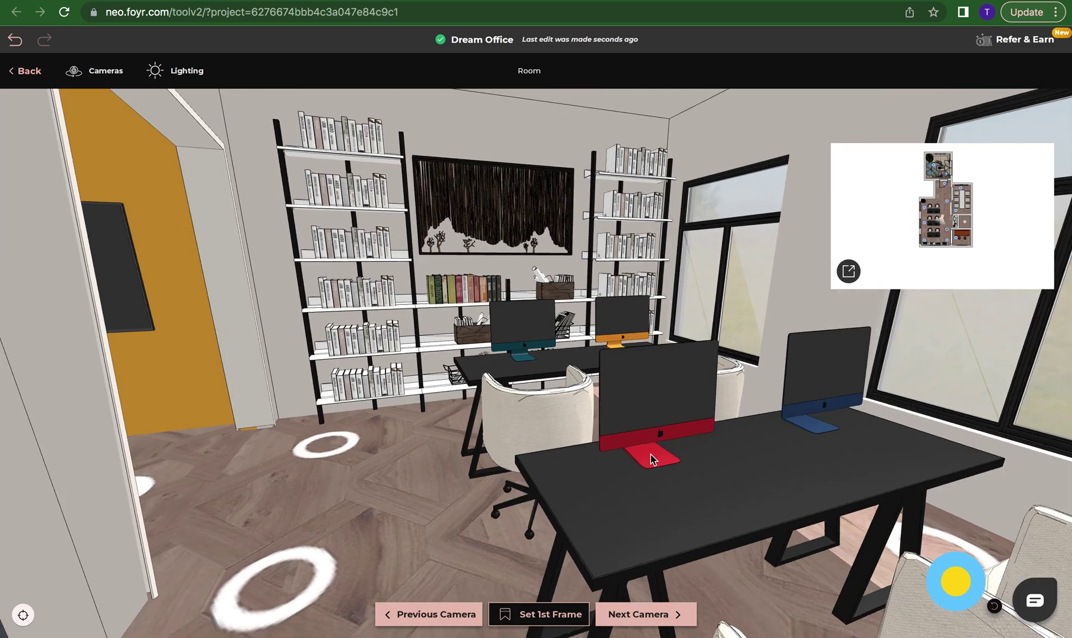
left_click_drag(651, 454, 448, 438)
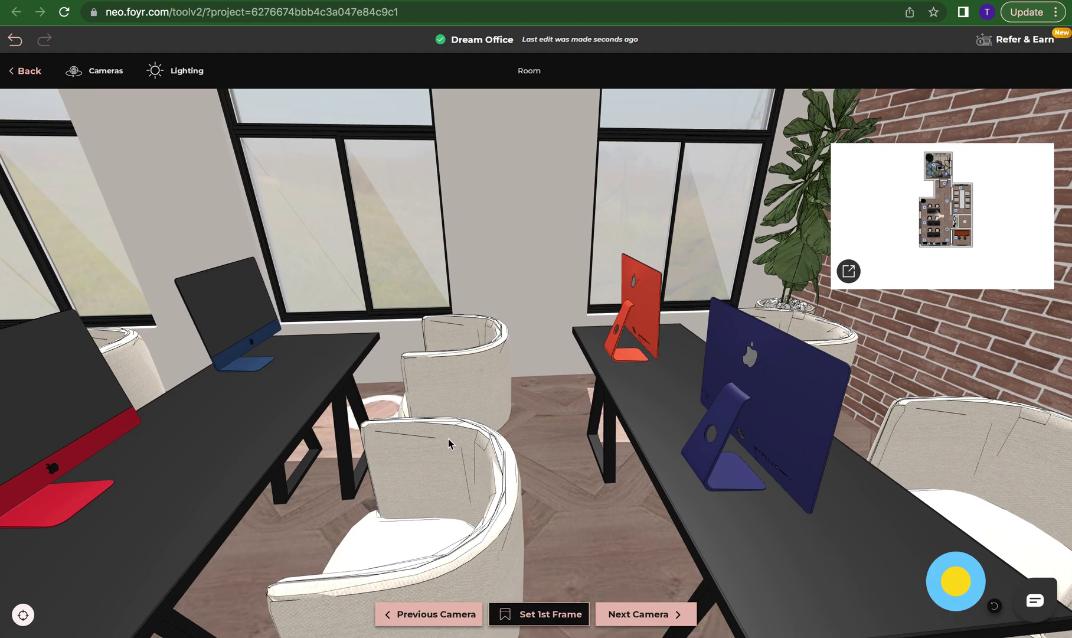
left_click_drag(325, 173, 328, 209)
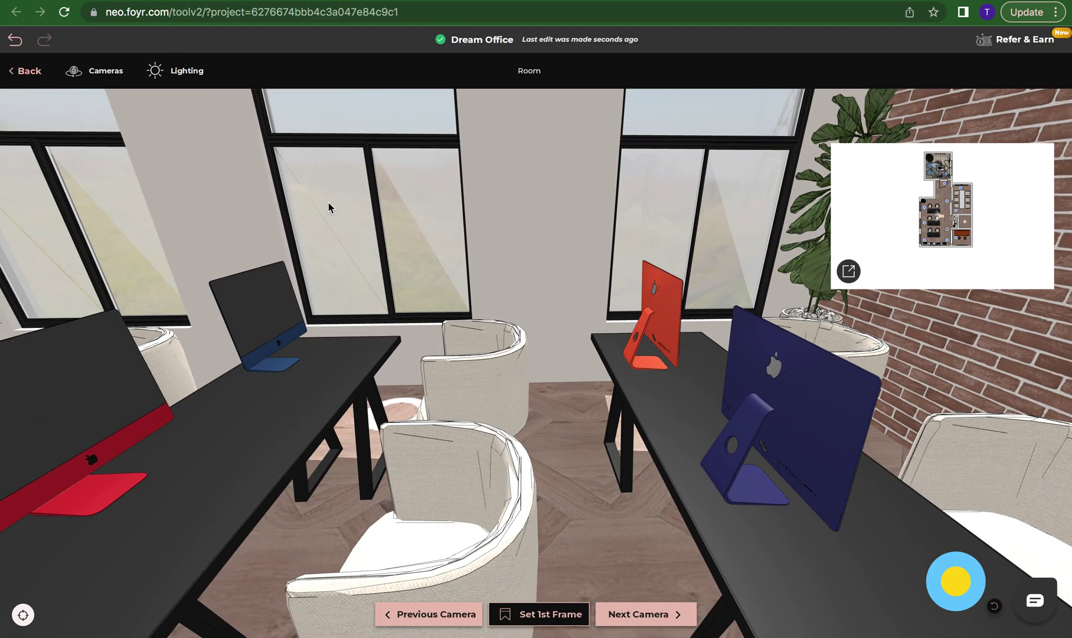
Step: Set the walkthrough's daytime lighting environment to City Afternoon and rotate it to 226°
left_click(196, 80)
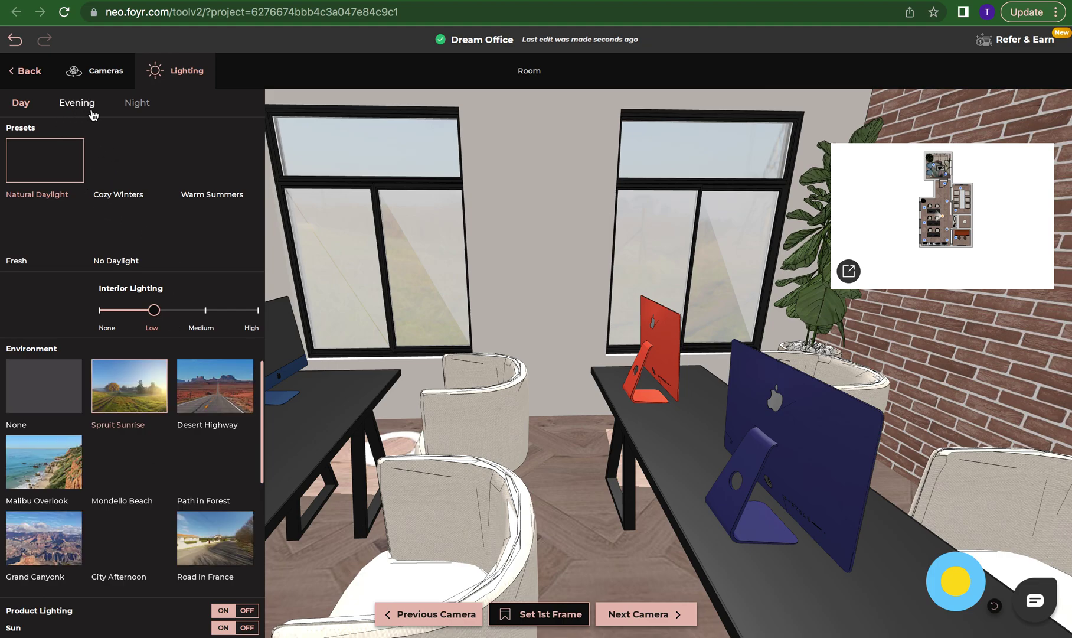
scroll(118, 484, "down", 4)
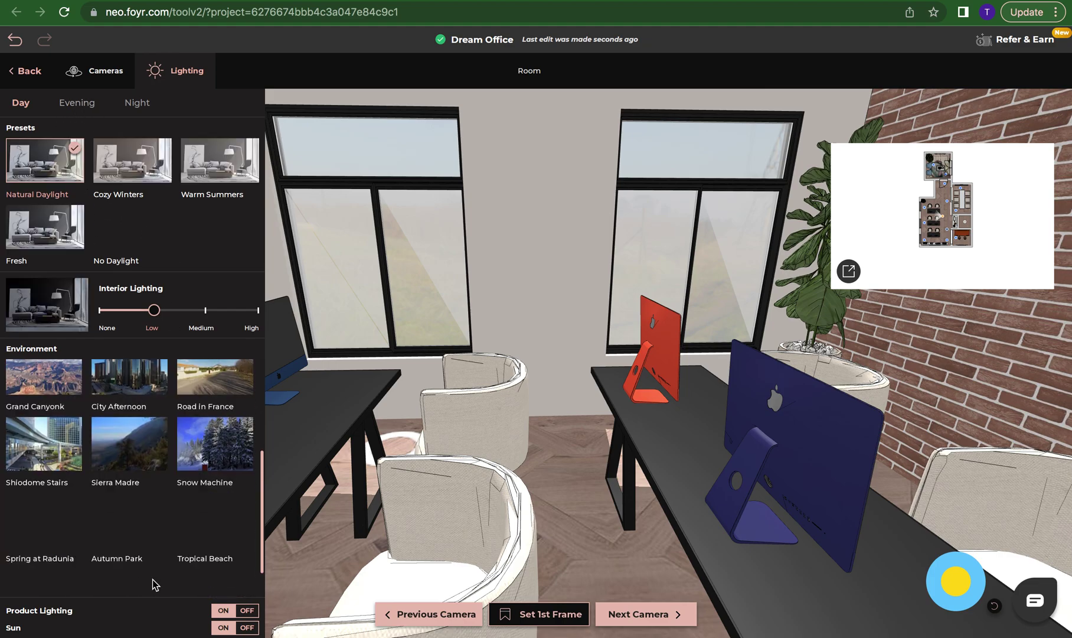
scroll(106, 416, "up", 2)
left_click(140, 444)
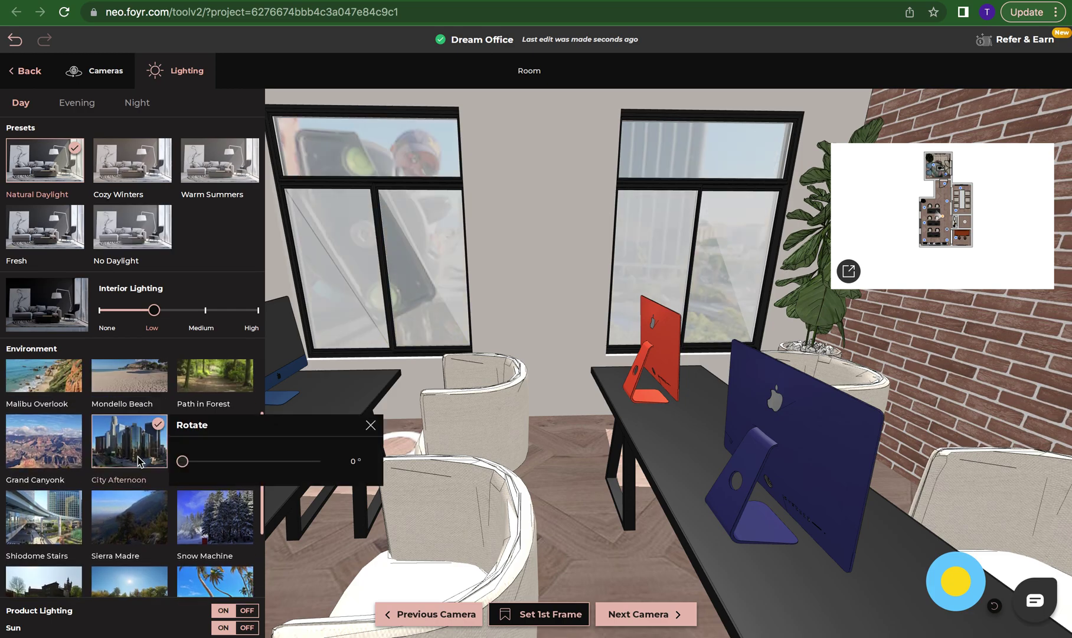
left_click_drag(201, 460, 263, 461)
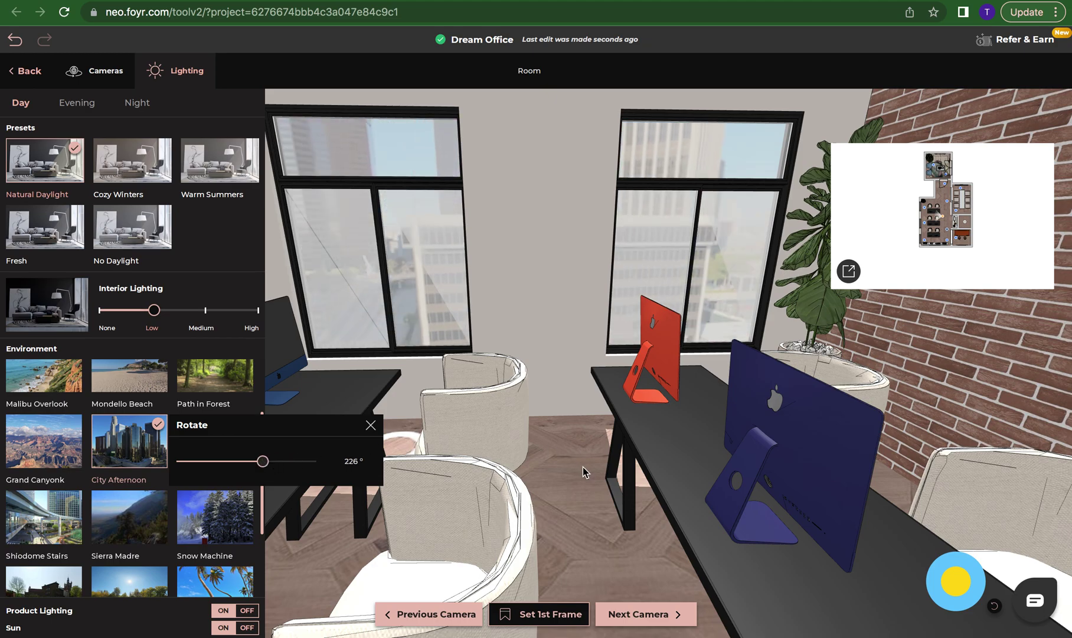
left_click(177, 71)
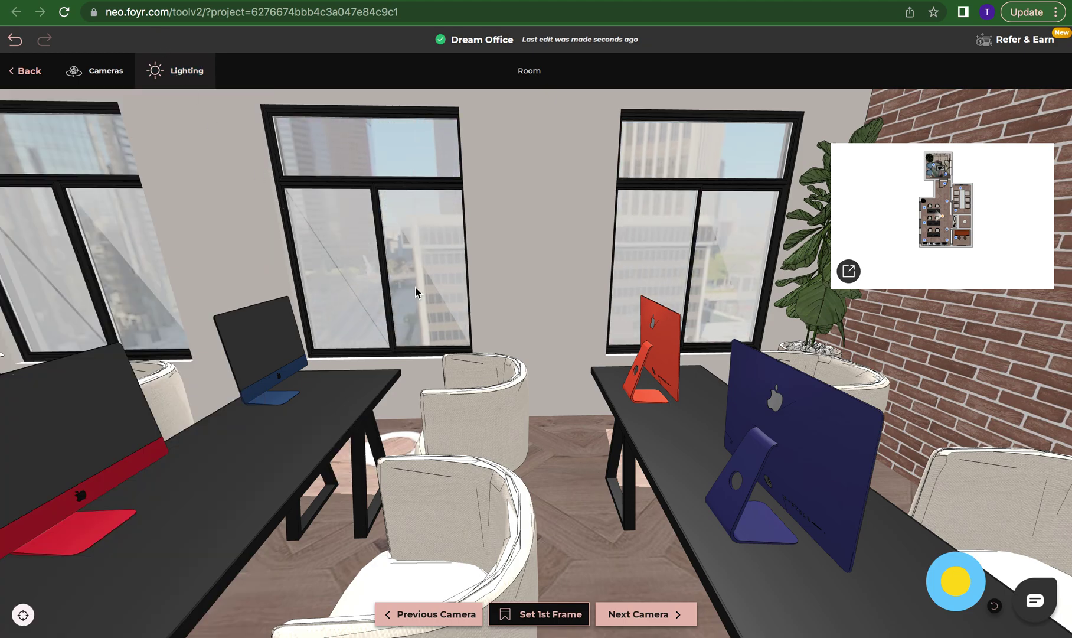
Step: Save the view towards the corridor door and the glazed meeting room as the main office camera's first frame
left_click_drag(536, 418, 309, 436)
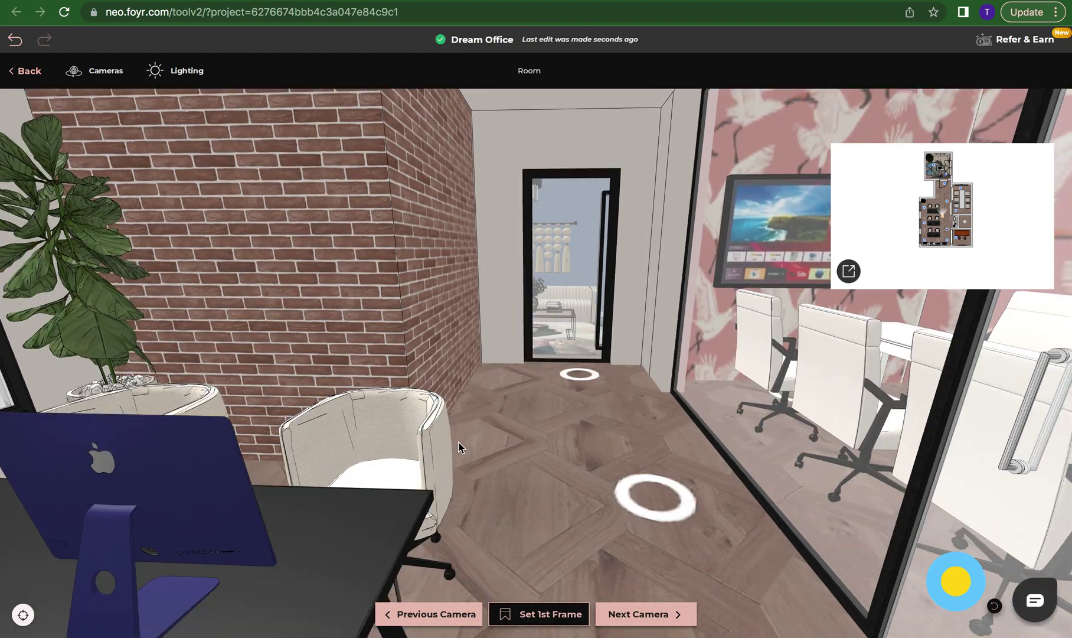
left_click(687, 449)
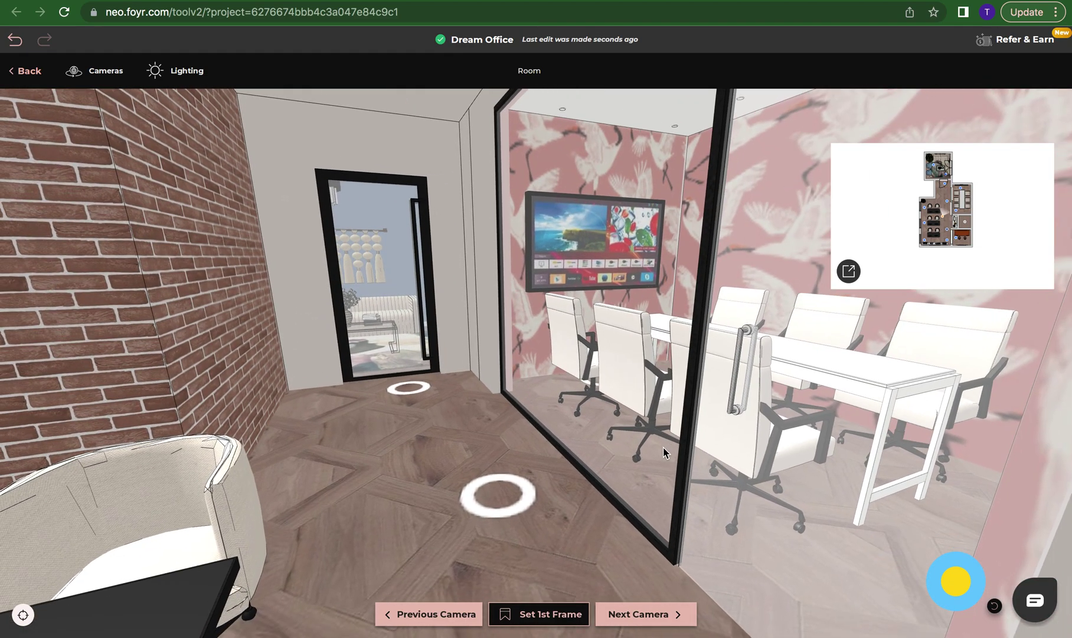
left_click(539, 614)
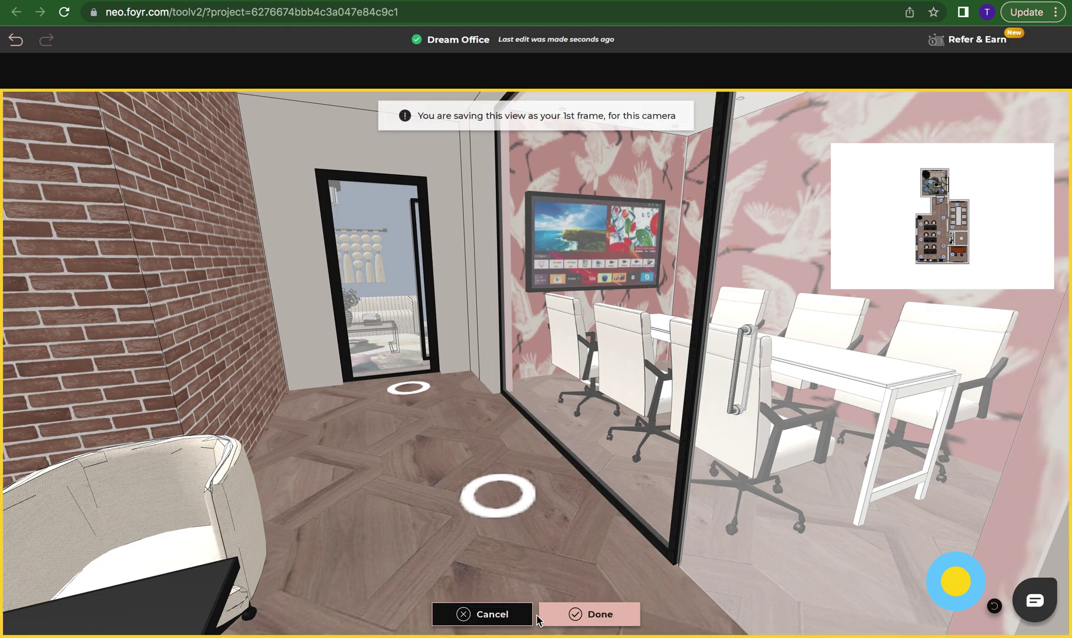
left_click(576, 614)
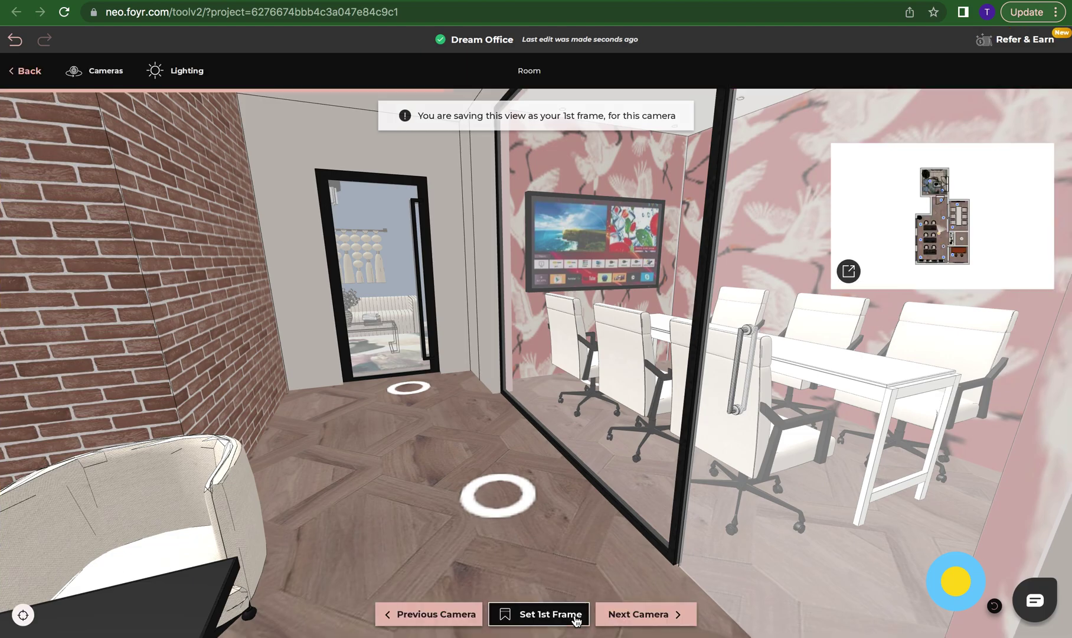
Step: Check the previous camera's view of the bookshelf wall and exit the walkthrough editor
left_click_drag(618, 518, 400, 560)
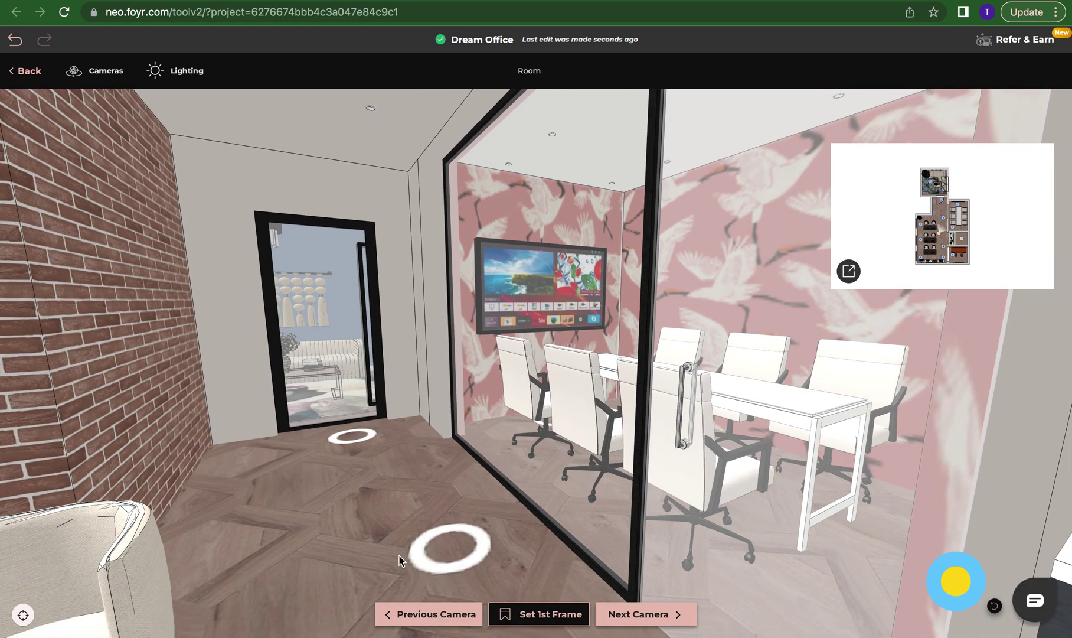
left_click(429, 612)
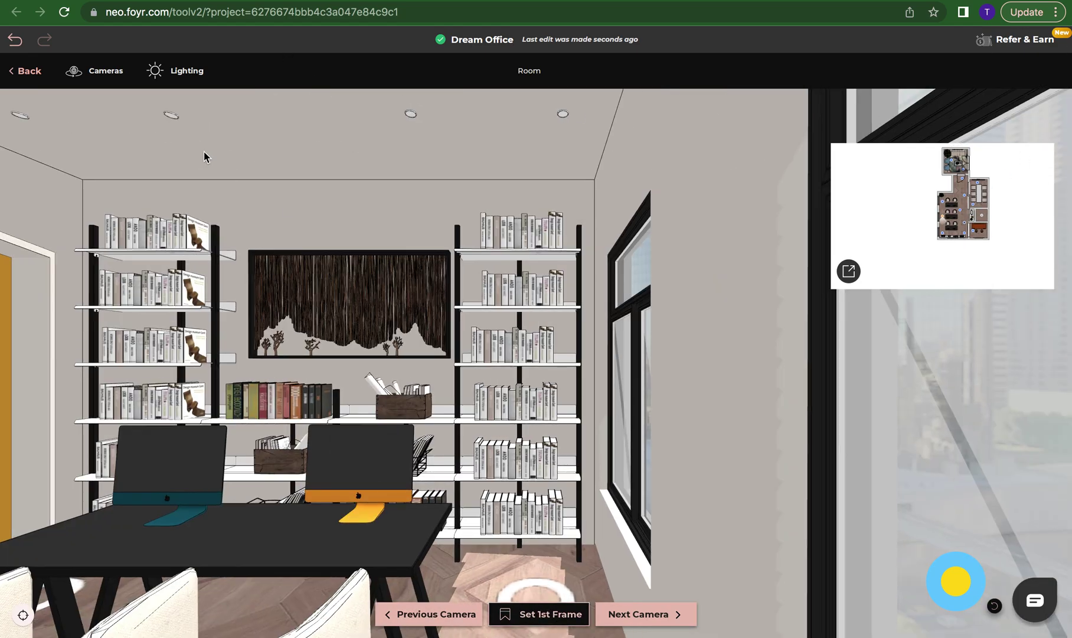
left_click(24, 76)
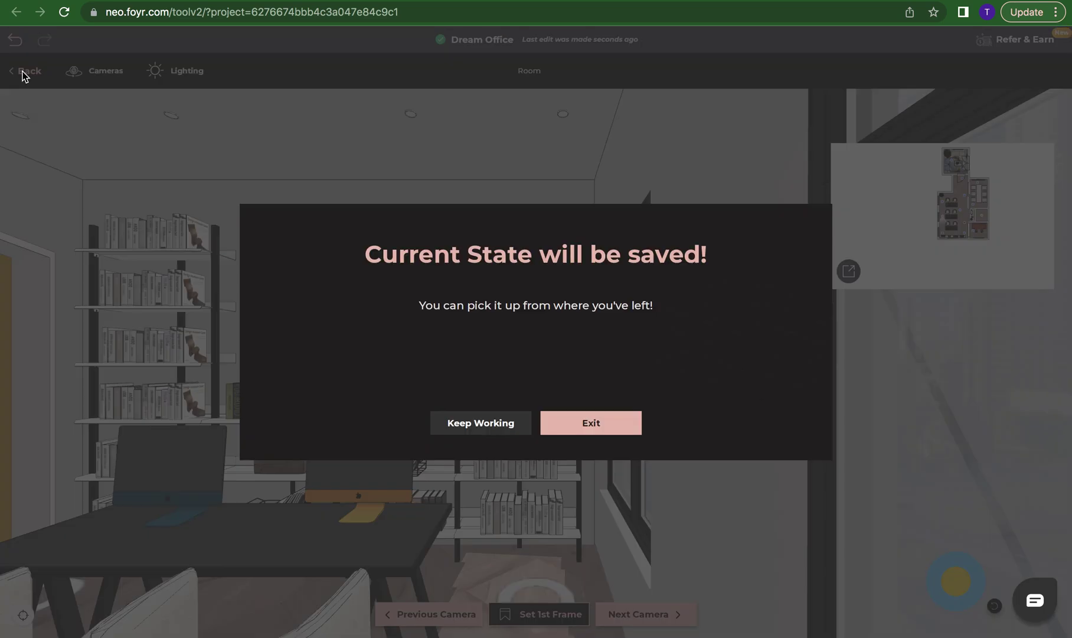
left_click(583, 423)
mouse_move(579, 423)
left_mouse_down()
mouse_move(564, 477)
mouse_move(558, 424)
left_mouse_up()
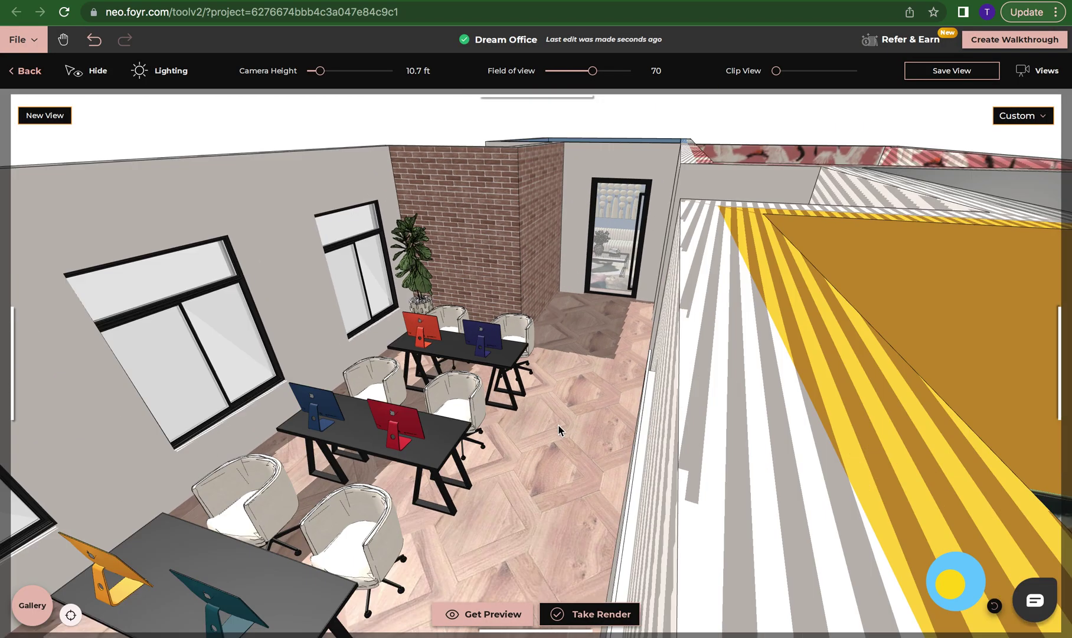
Step: Reopen Walkthrough_11 for editing from the saved walkthroughs
scroll(557, 424, "down", 5)
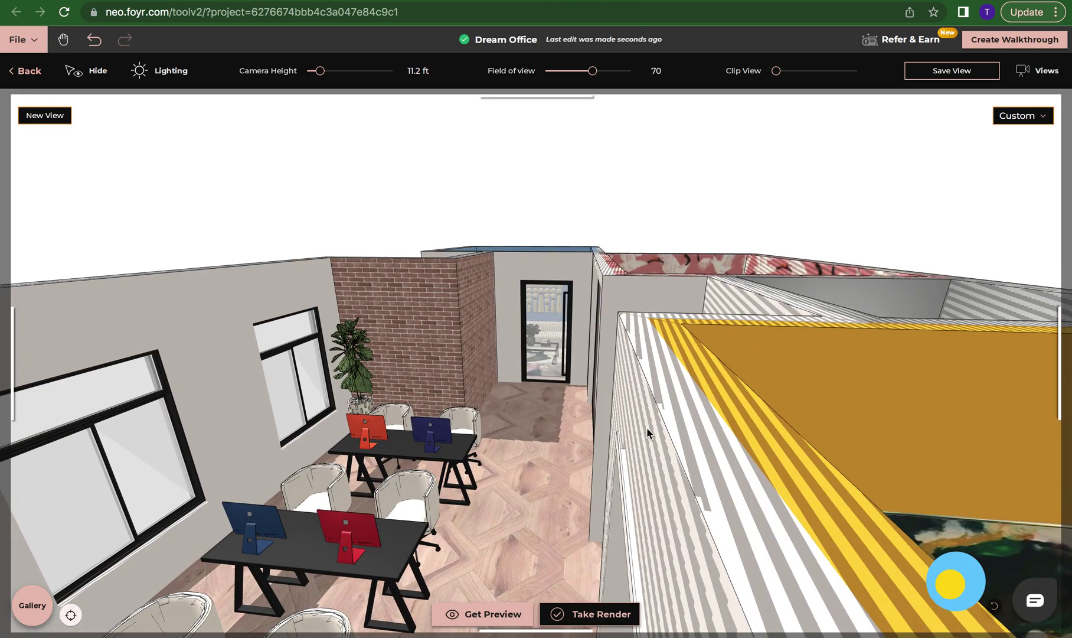
scroll(646, 428, "up", 6)
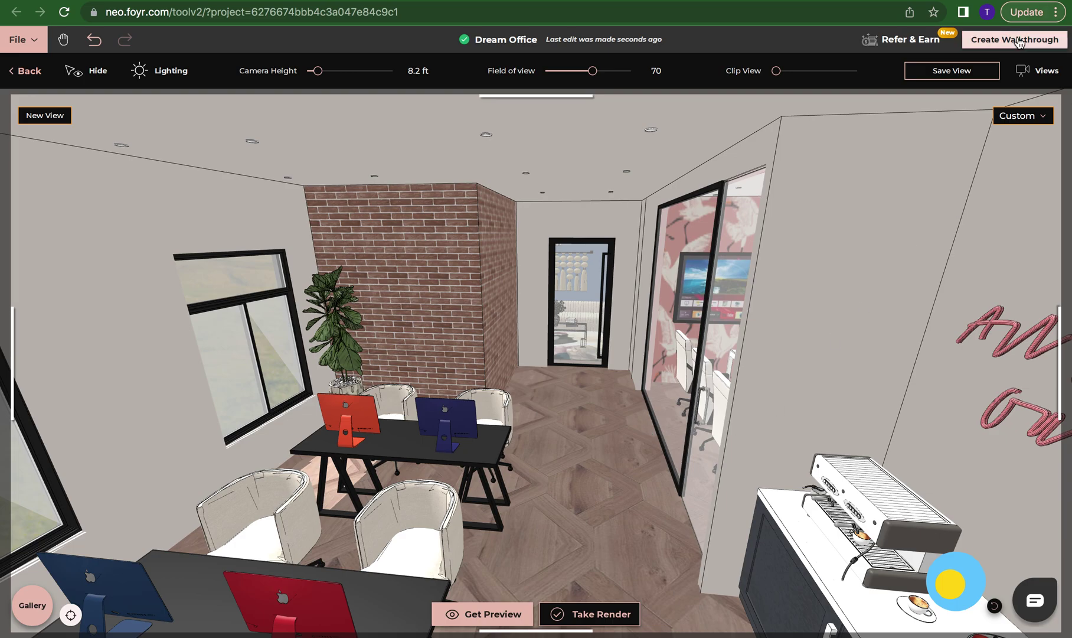
left_click(1056, 40)
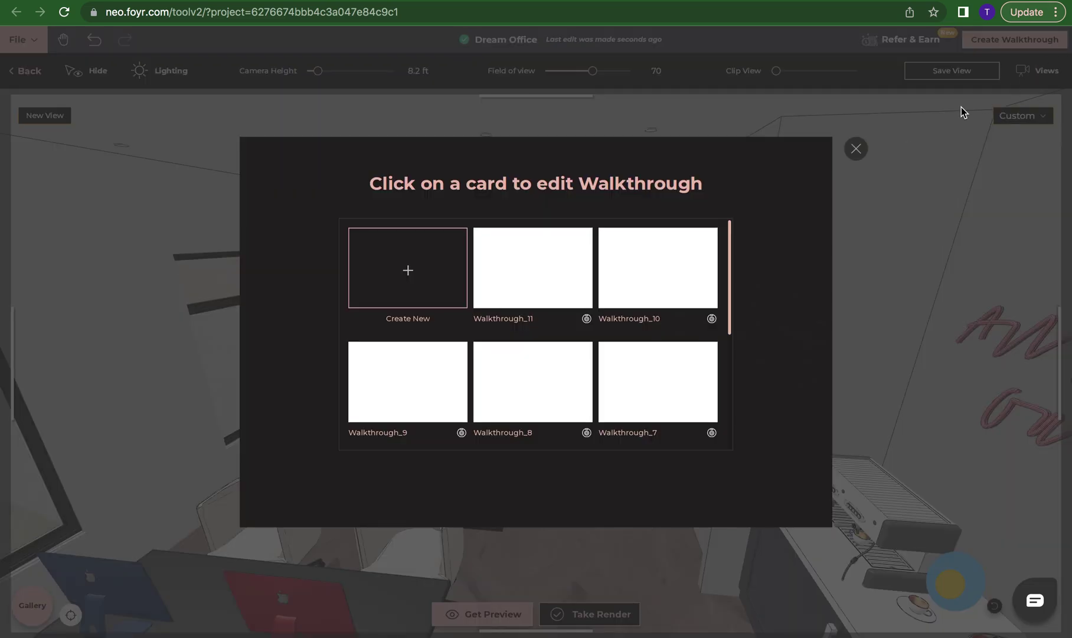
left_click(524, 278)
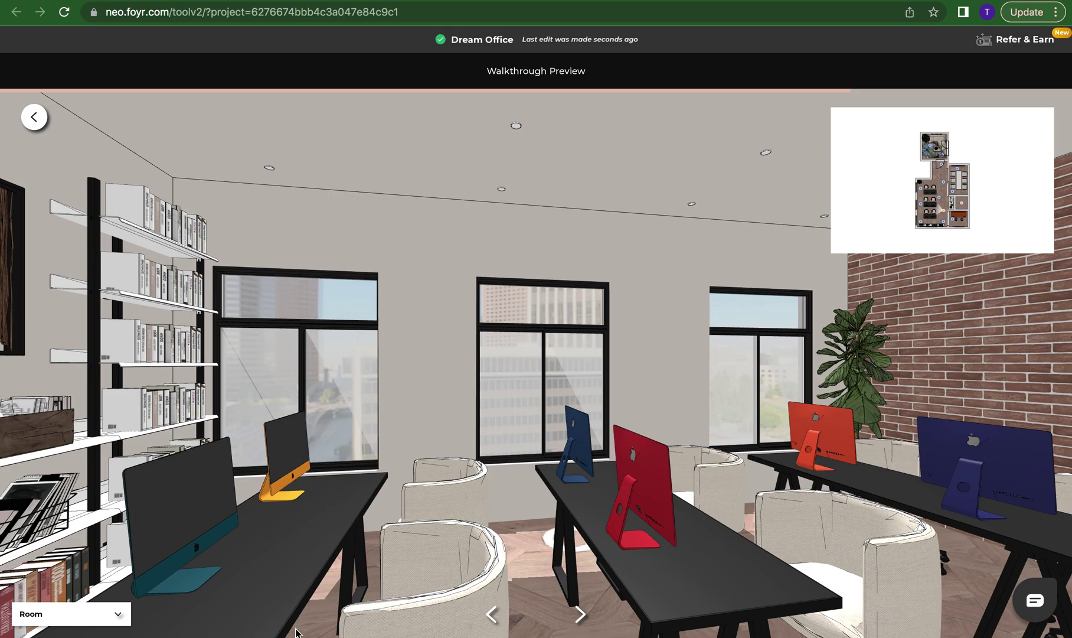
Step: Preview the walkthrough room by room, checking the yellow room and the blue lounge, and return to the floor plan
left_click(112, 619)
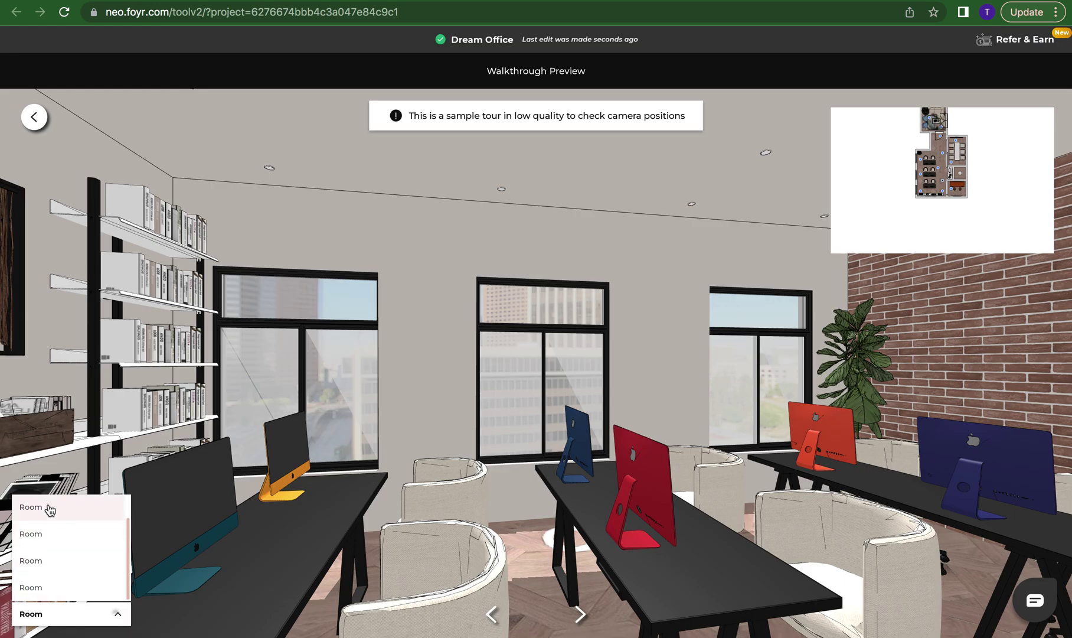
left_click(46, 537)
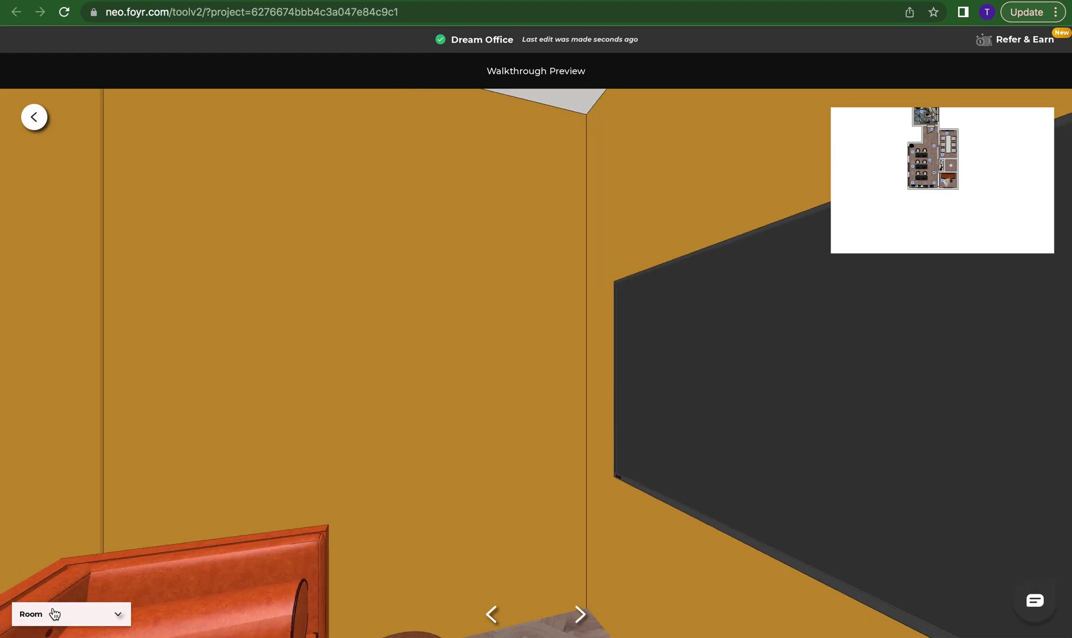
left_click(48, 613)
left_click(44, 585)
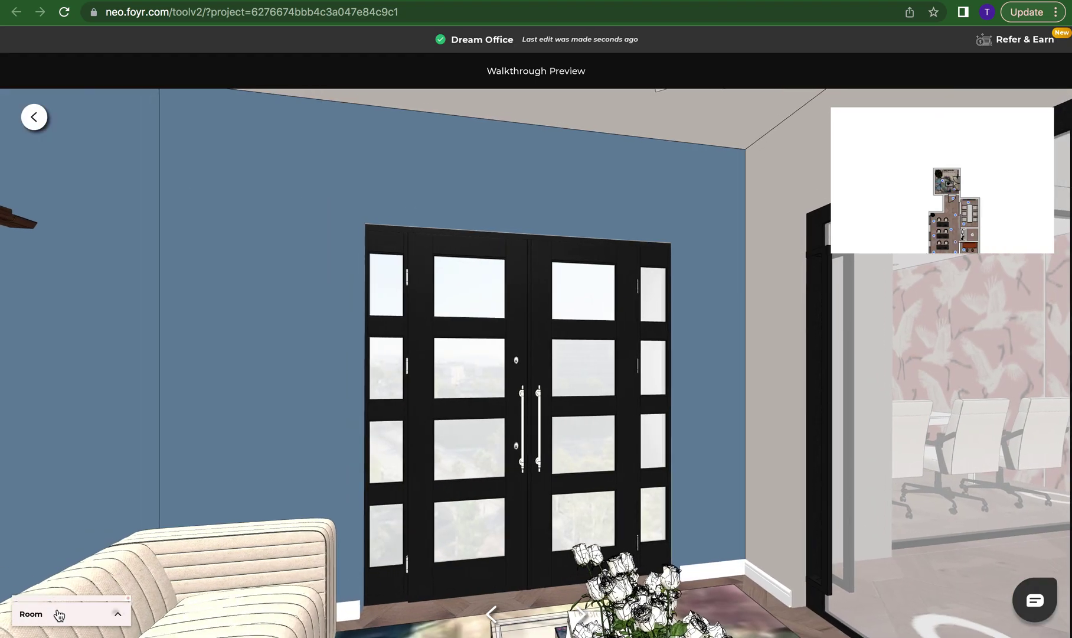
left_click(59, 614)
left_click(47, 566)
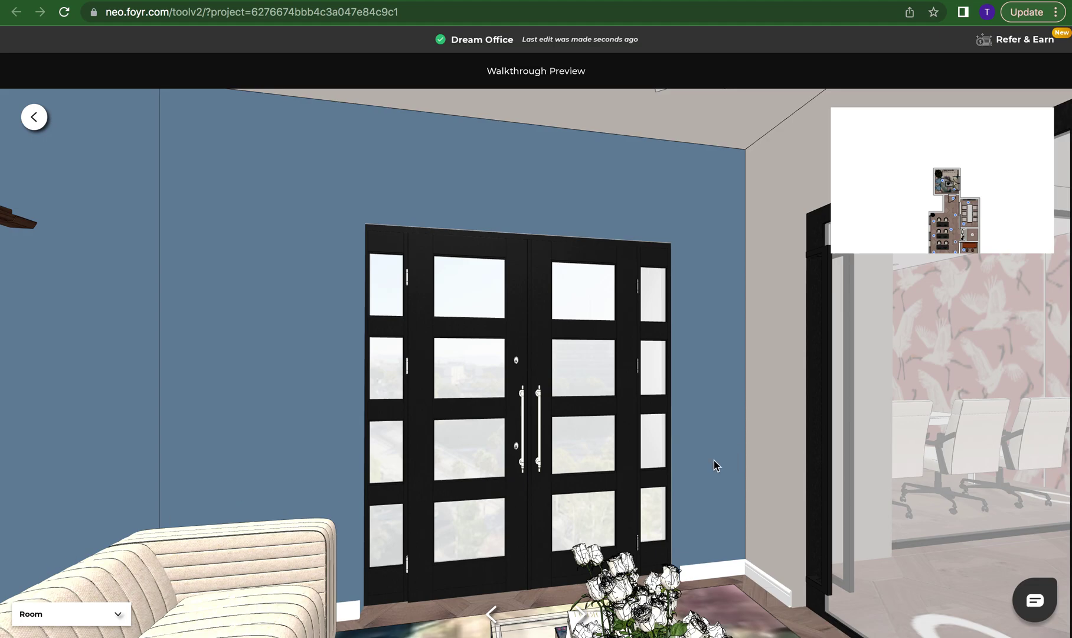
left_click(36, 117)
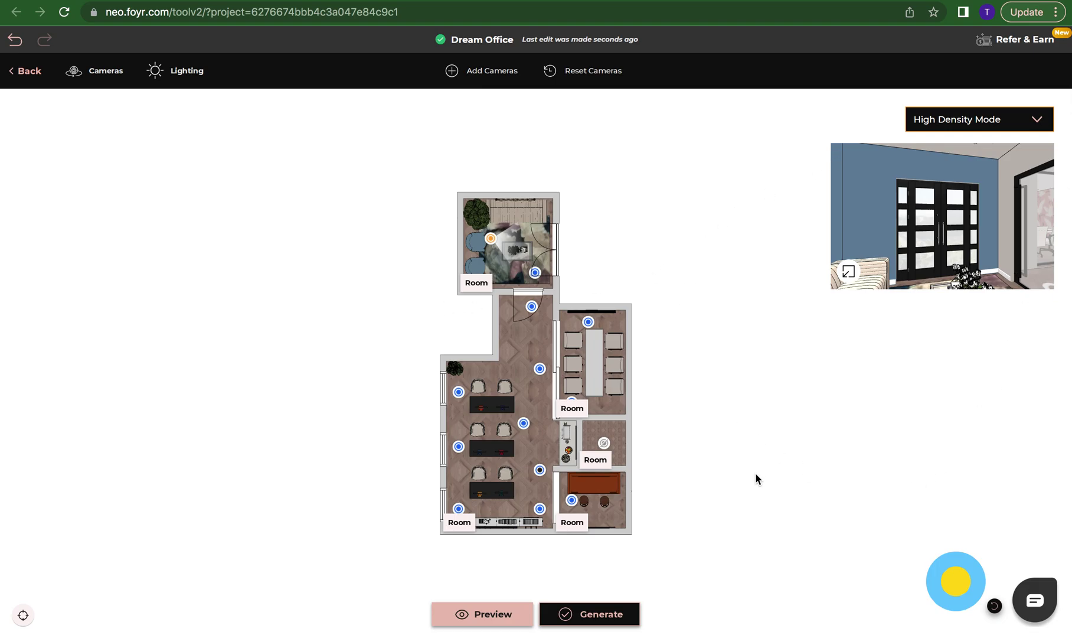
Step: Review the walkthrough's generation summary of active camera views and credits, cancel it and exit the walkthrough editor
left_click(604, 616)
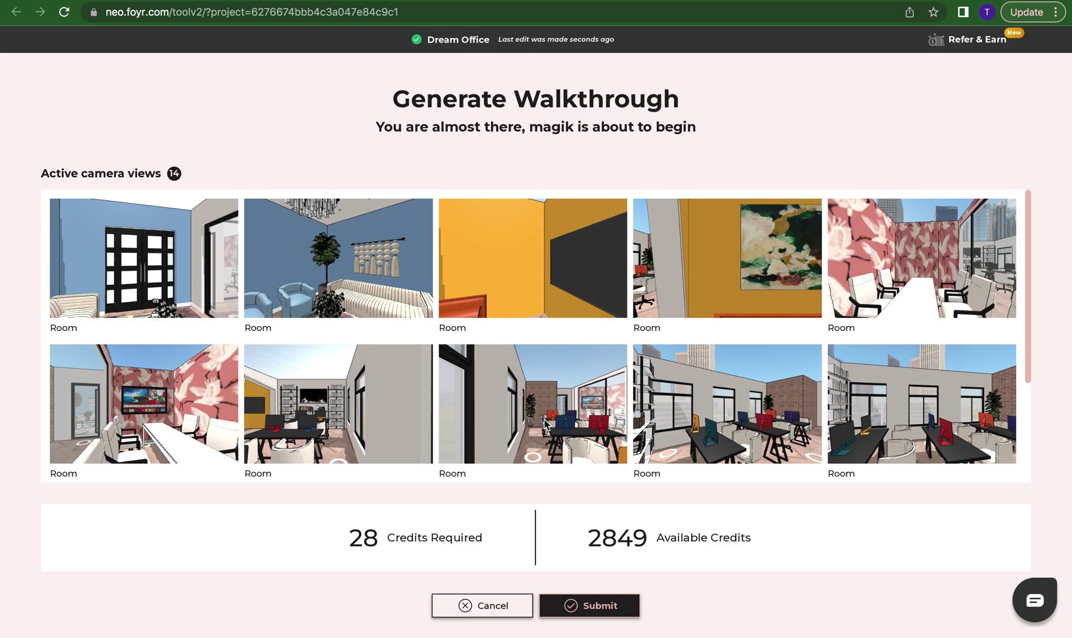
left_click(495, 611)
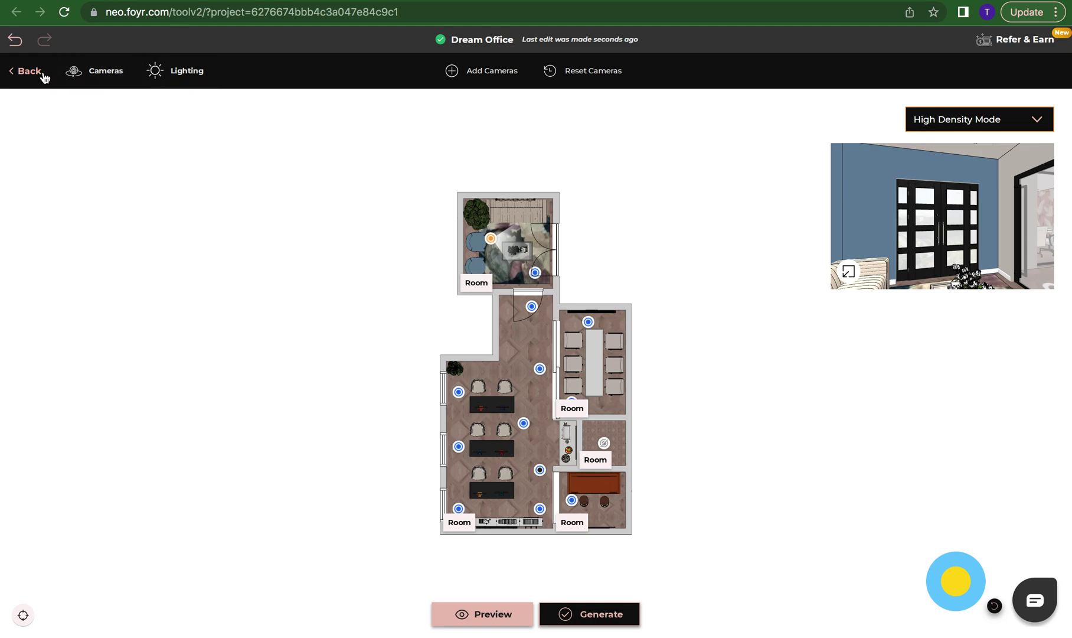
left_click(38, 70)
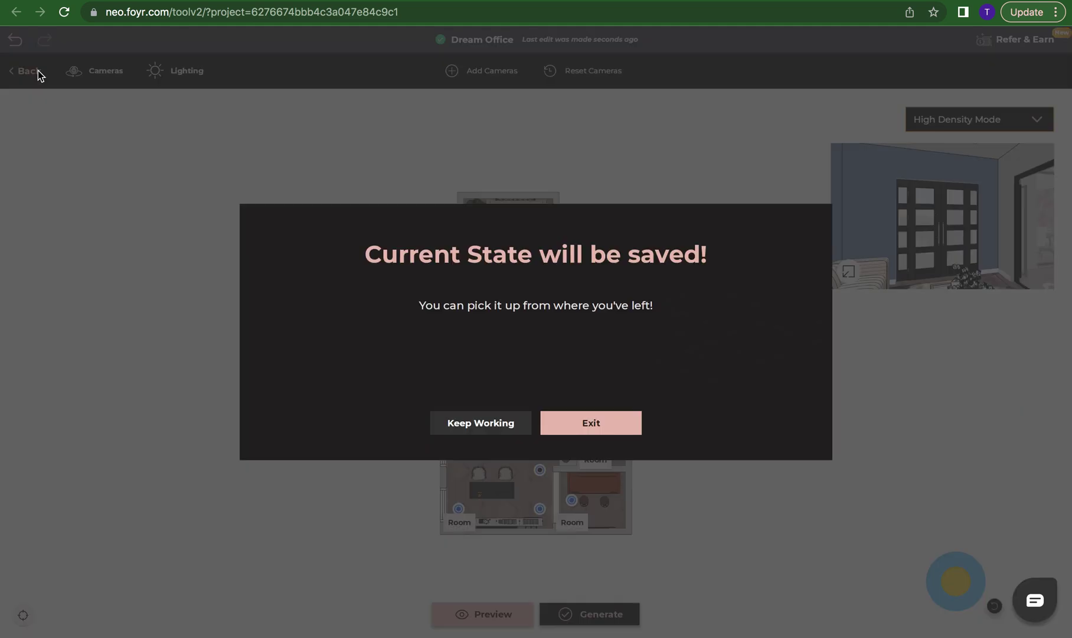
left_click(572, 424)
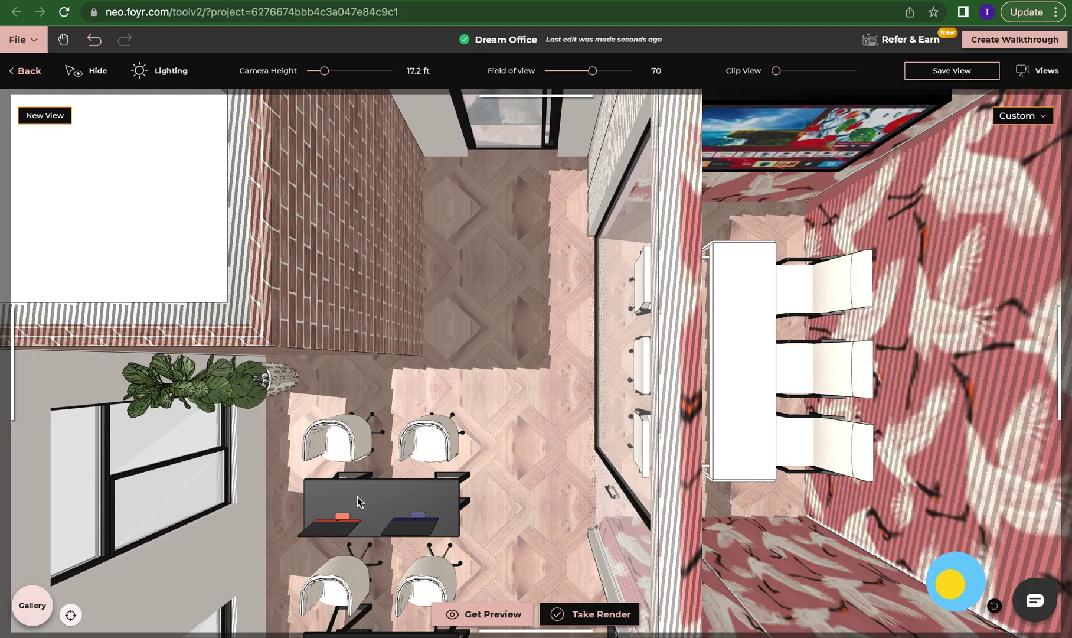
Step: Open the project gallery and look through the saved walkthroughs and the Dream Office renders
left_click_drag(441, 426, 68, 520)
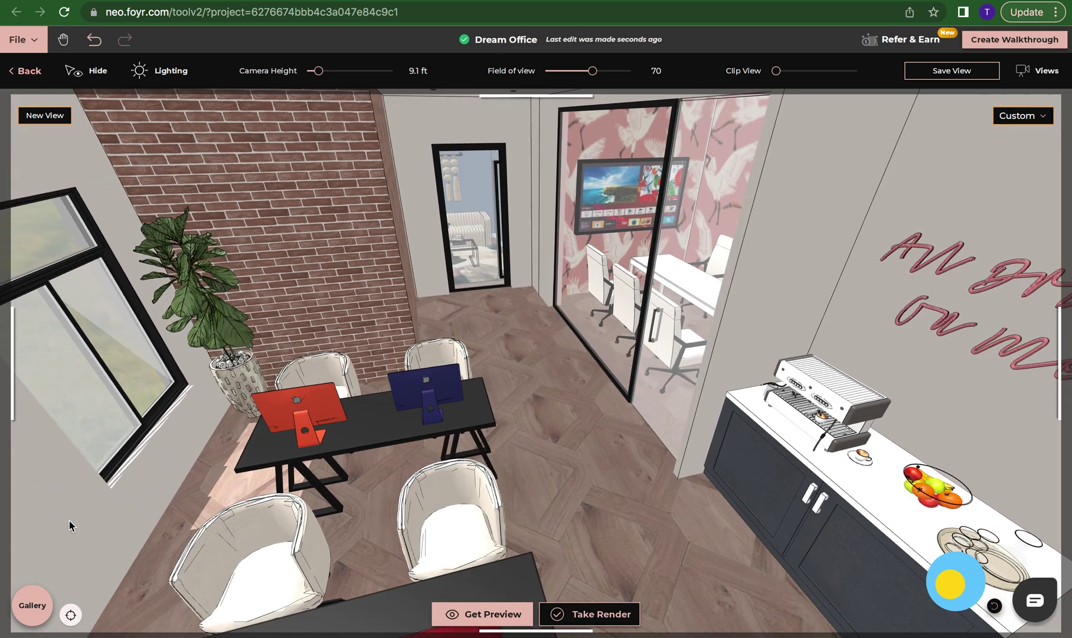
left_click(32, 605)
scroll(156, 289, "down", 7)
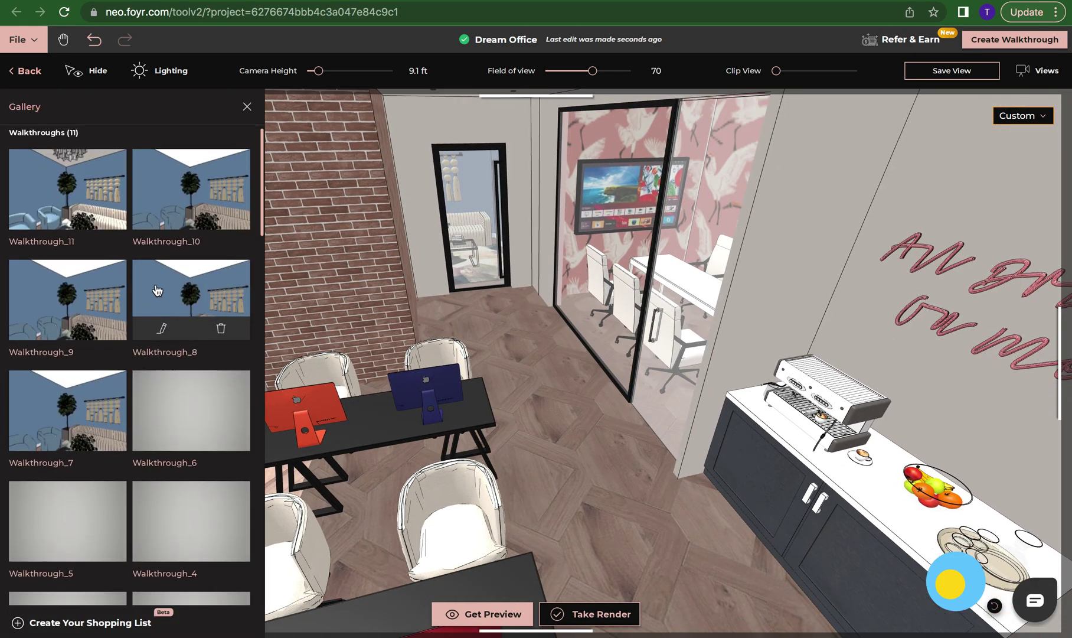
scroll(157, 289, "down", 1)
mouse_move(75, 304)
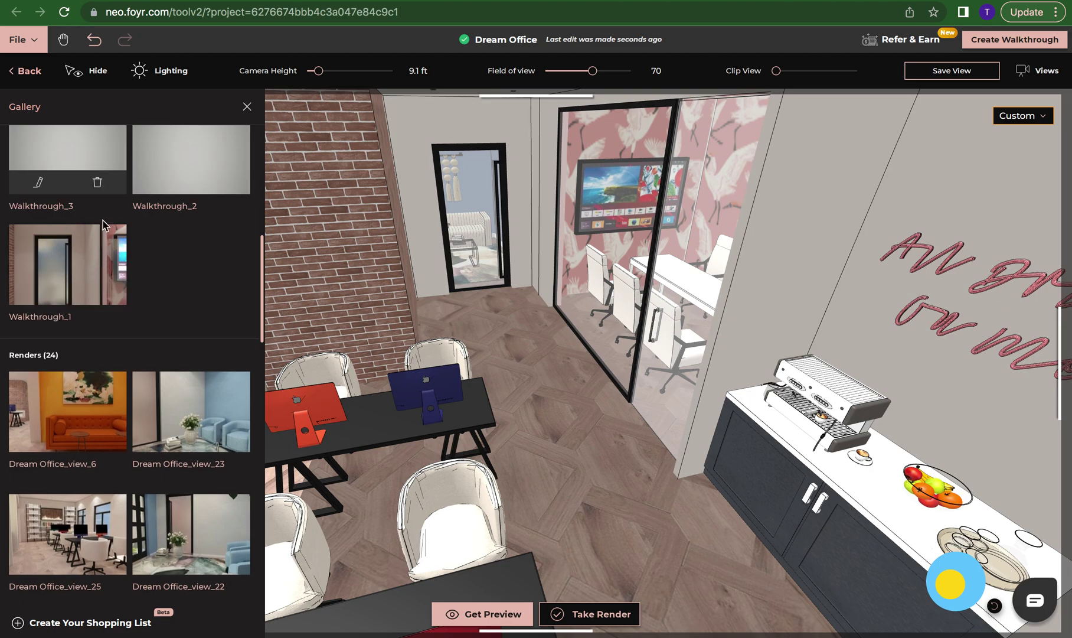
scroll(132, 369, "down", 5)
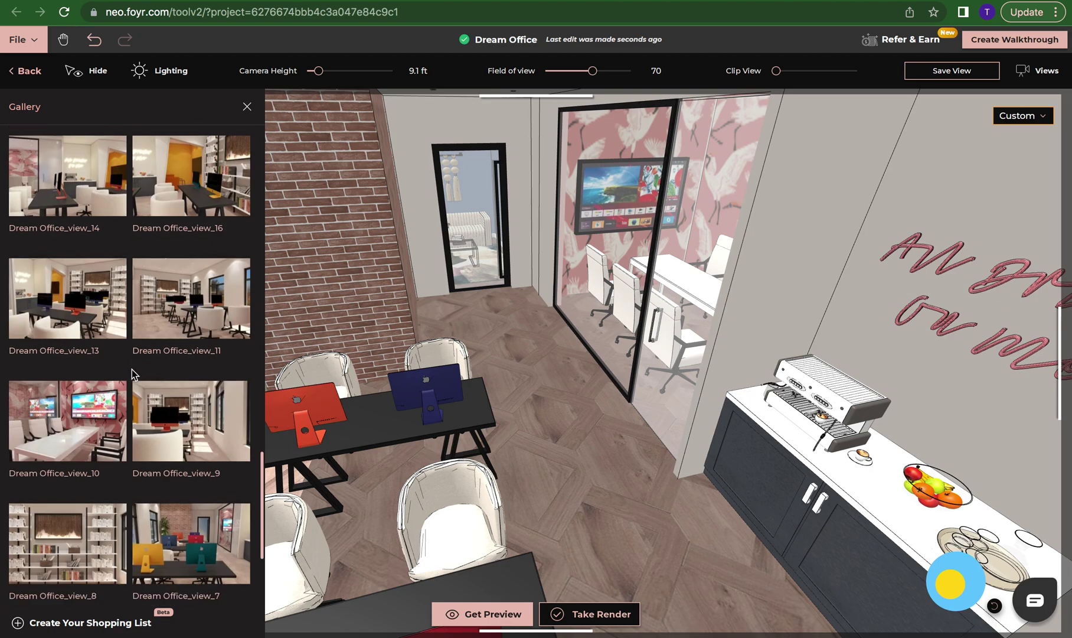
scroll(132, 369, "up", 10)
scroll(132, 369, "down", 5)
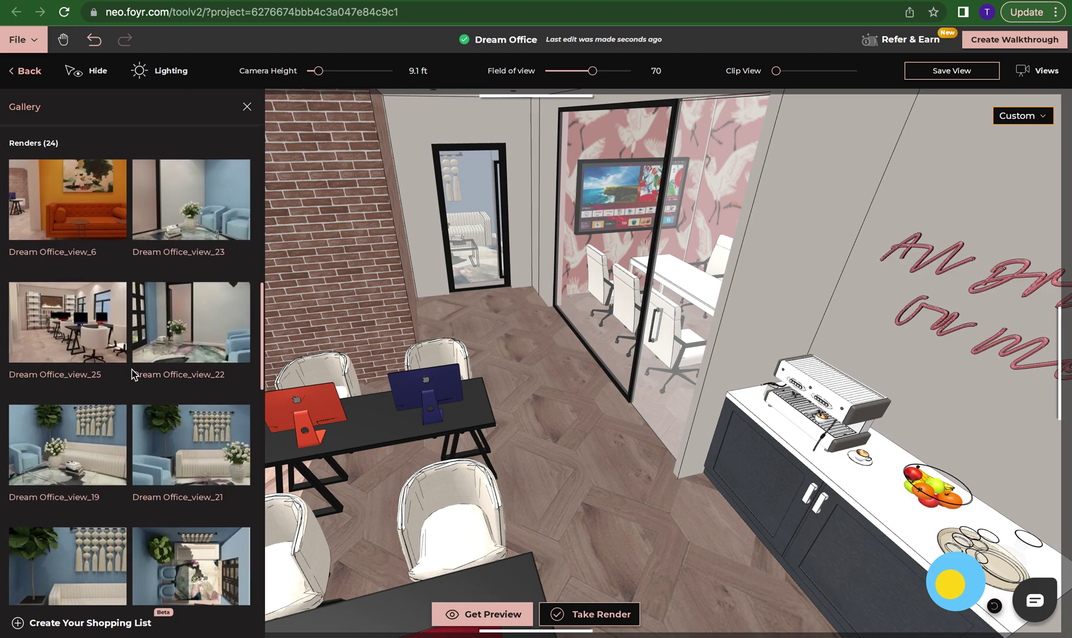
scroll(132, 370, "up", 2)
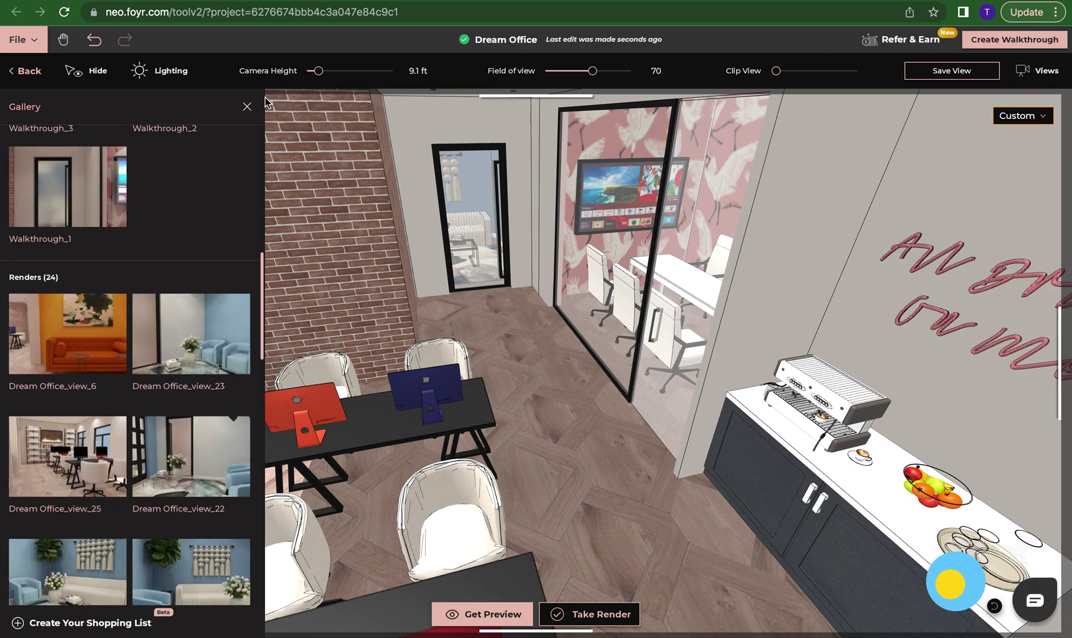